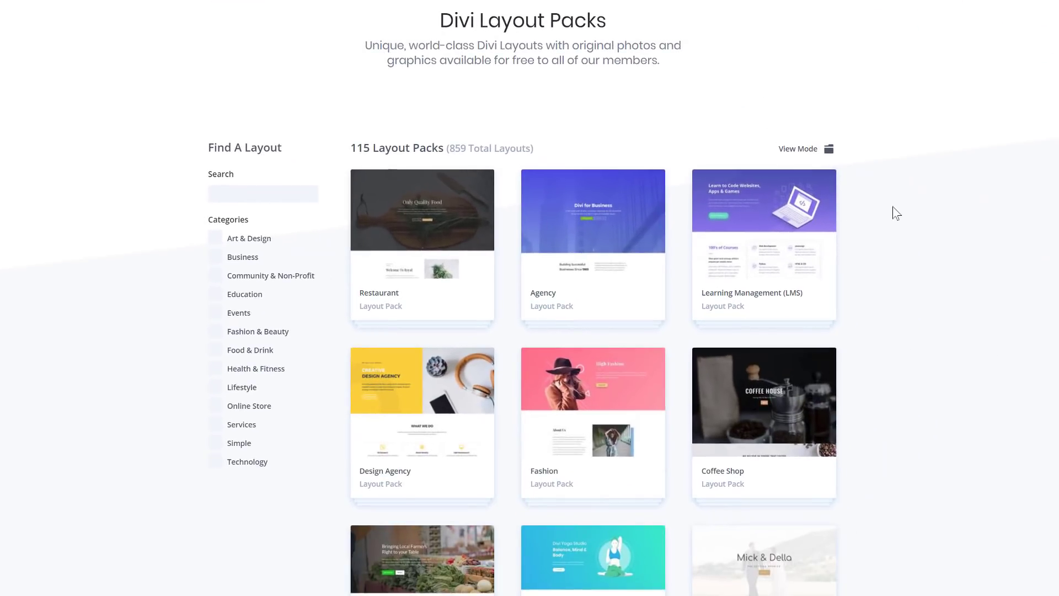
Step: Browse the Divi layout packs and open the Mechanic layout pack
scroll(896, 208, "down", 15)
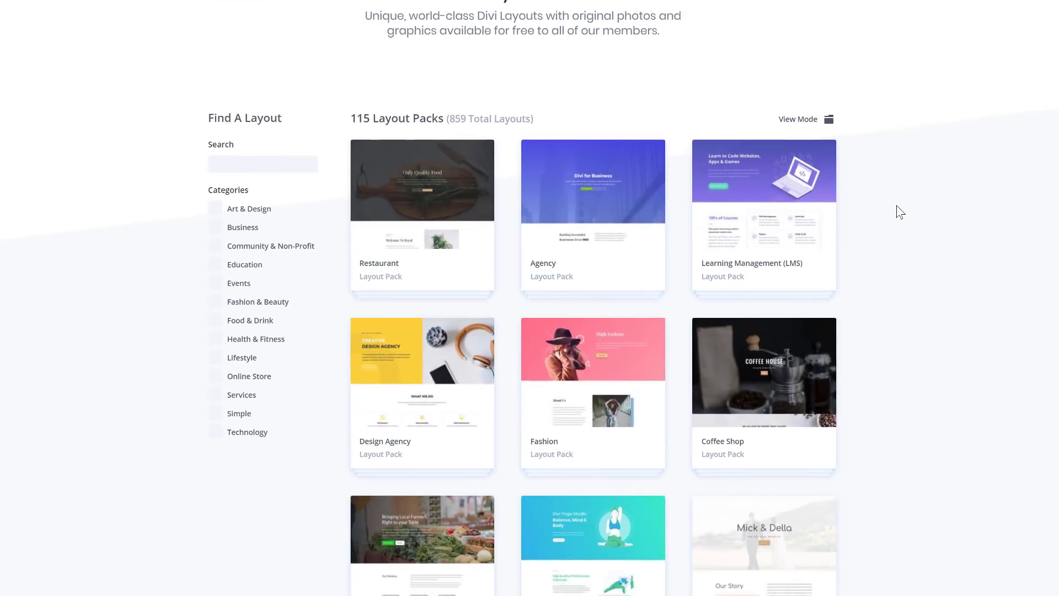
scroll(897, 206, "down", 15)
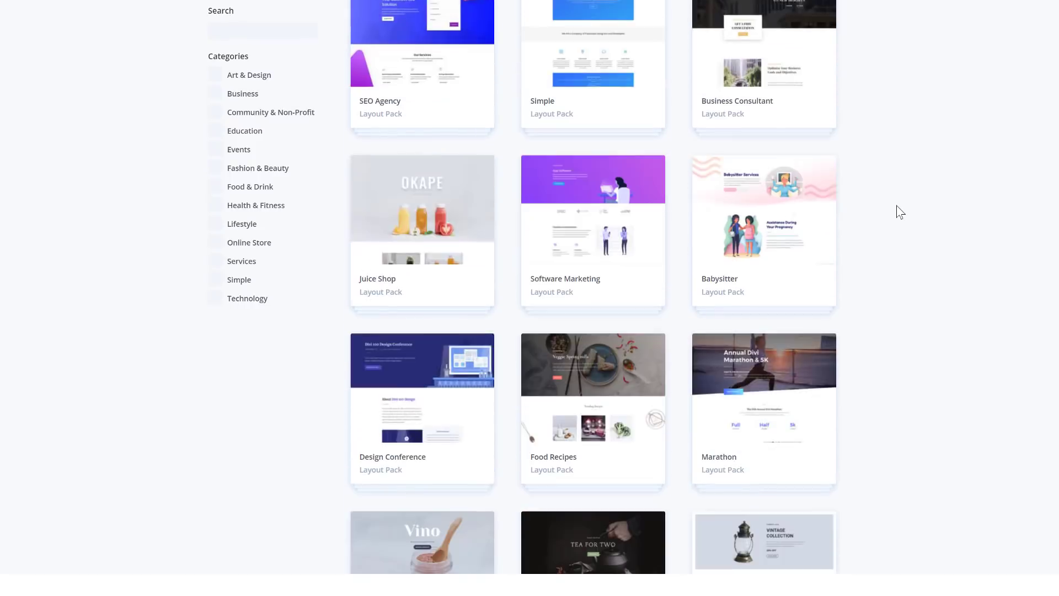
scroll(901, 212, "down", 20)
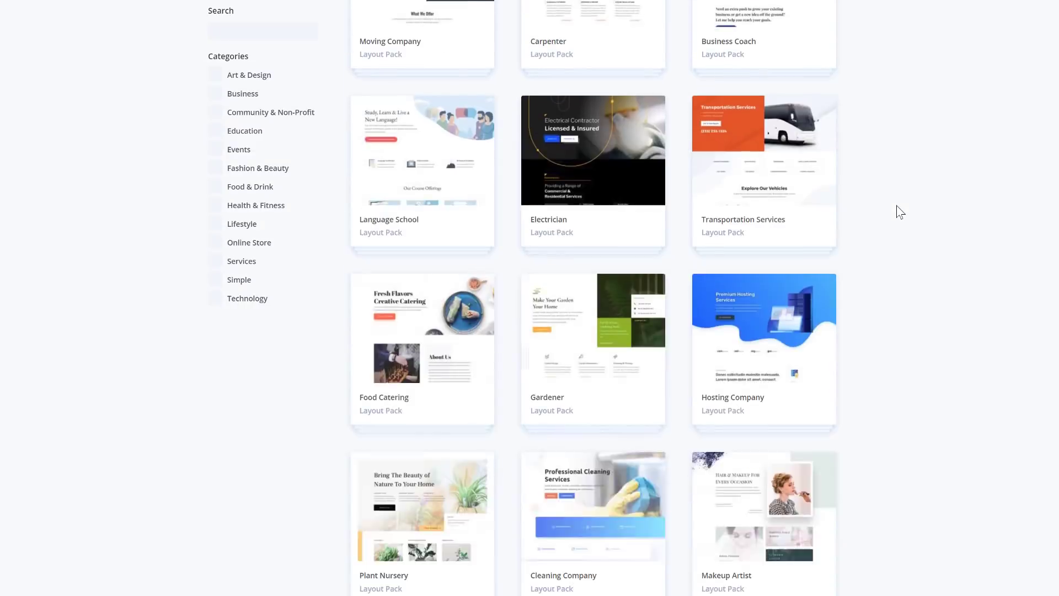
scroll(900, 213, "down", 20)
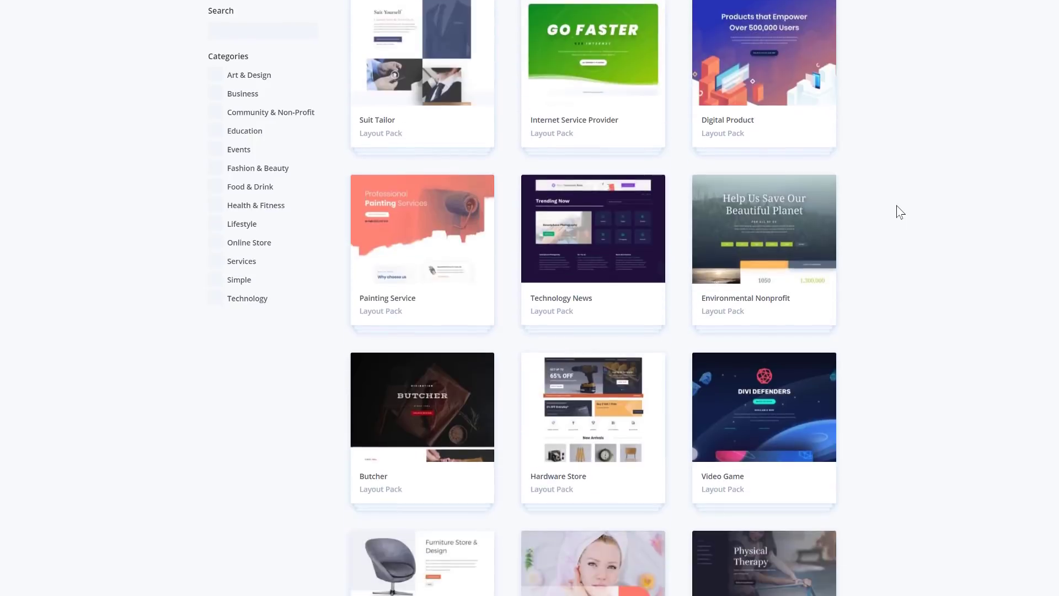
scroll(901, 213, "down", 1)
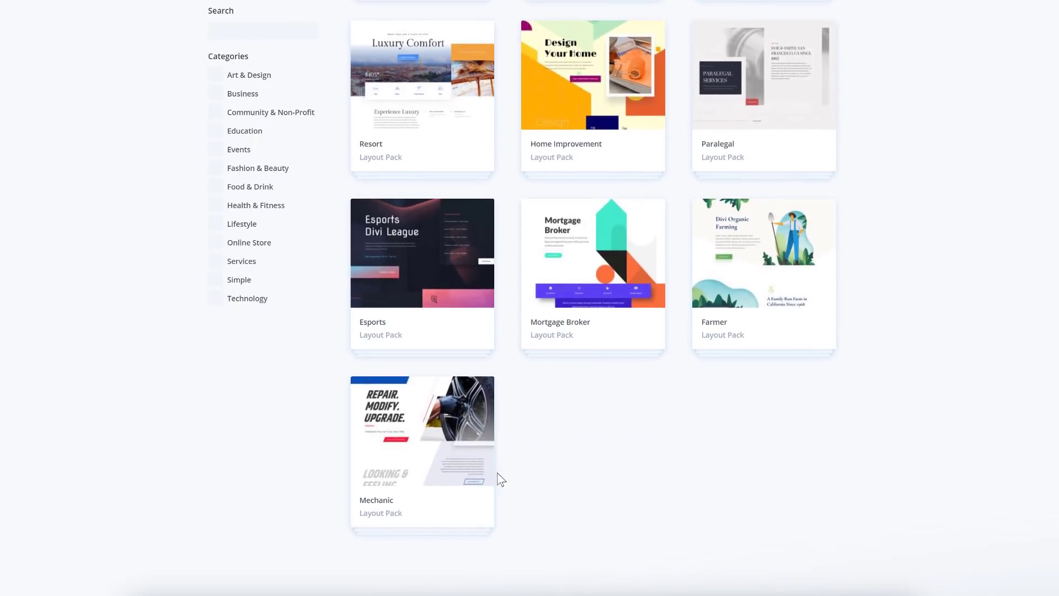
left_click(402, 472)
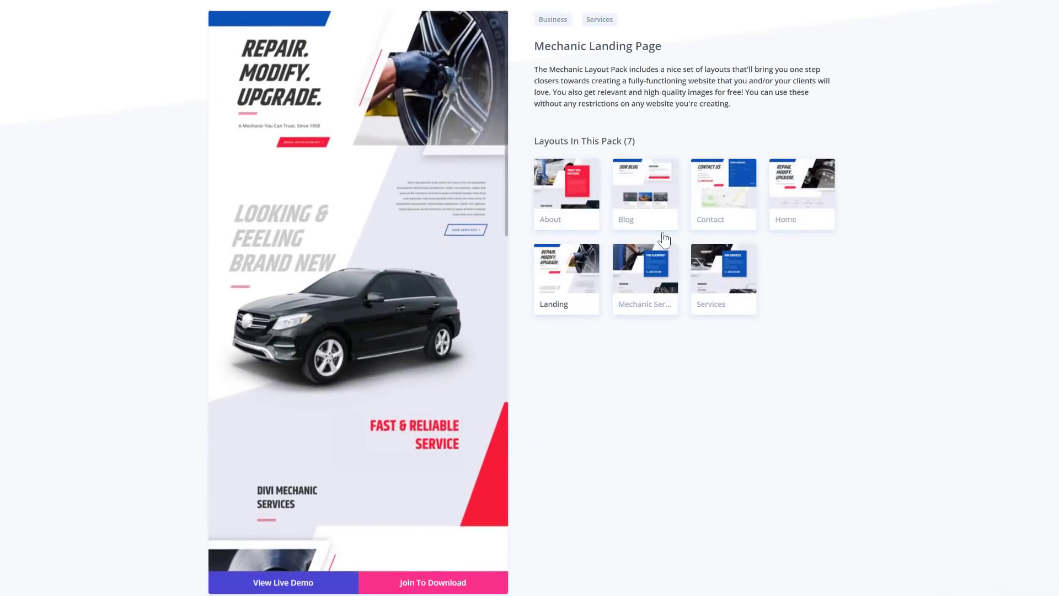
Step: Preview several layouts in the Mechanic pack, including Blog and Contact, ending on the Landing layout
left_click(638, 276)
left_click(571, 279)
left_click(658, 203)
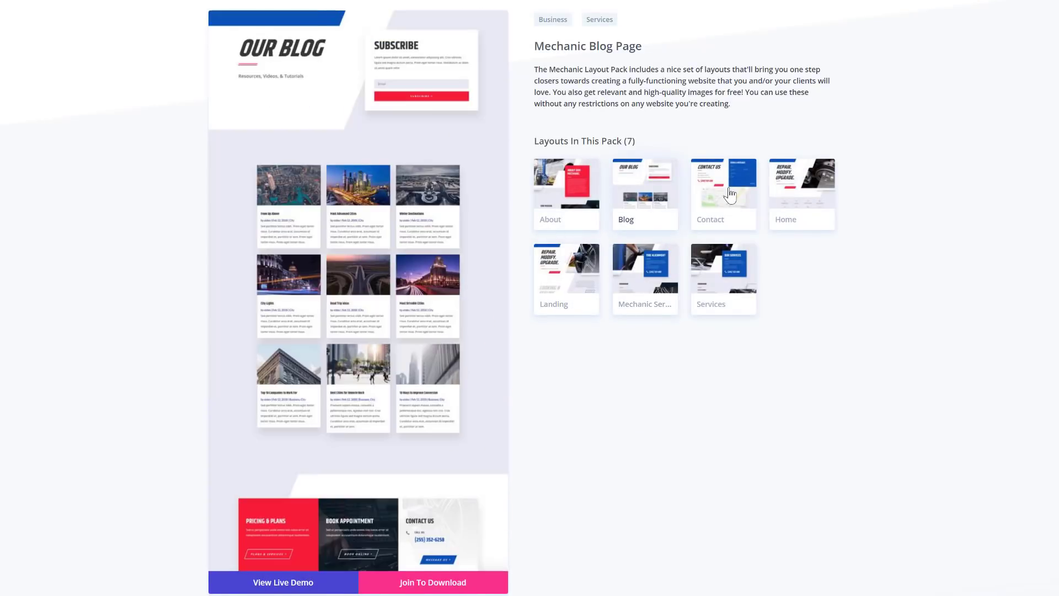
left_click(730, 191)
left_click(568, 286)
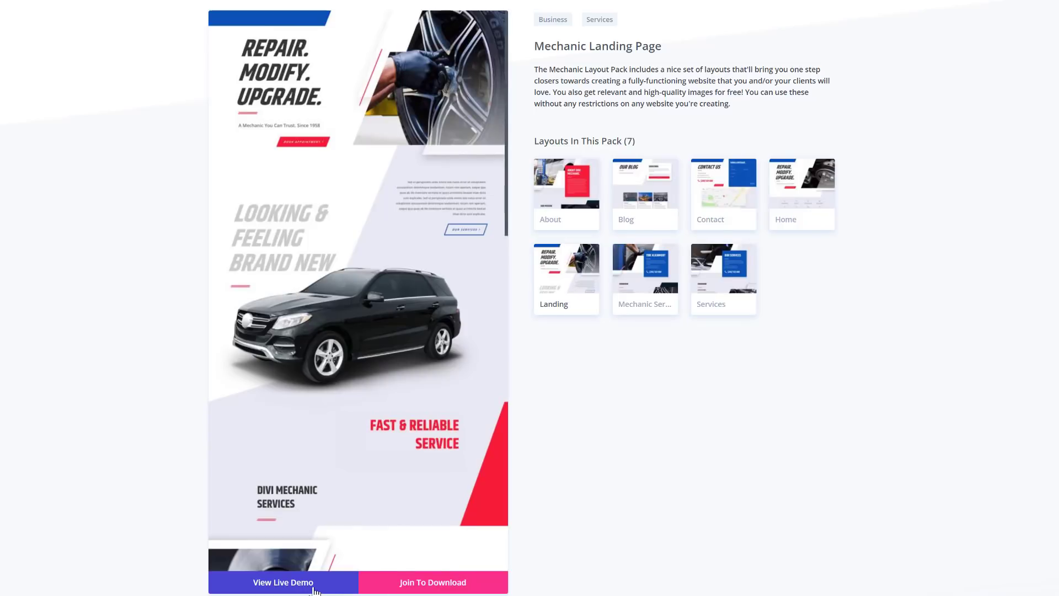
Step: View the live demo of the Mechanic Landing page and examine its sections down to the promise section
left_click(298, 582)
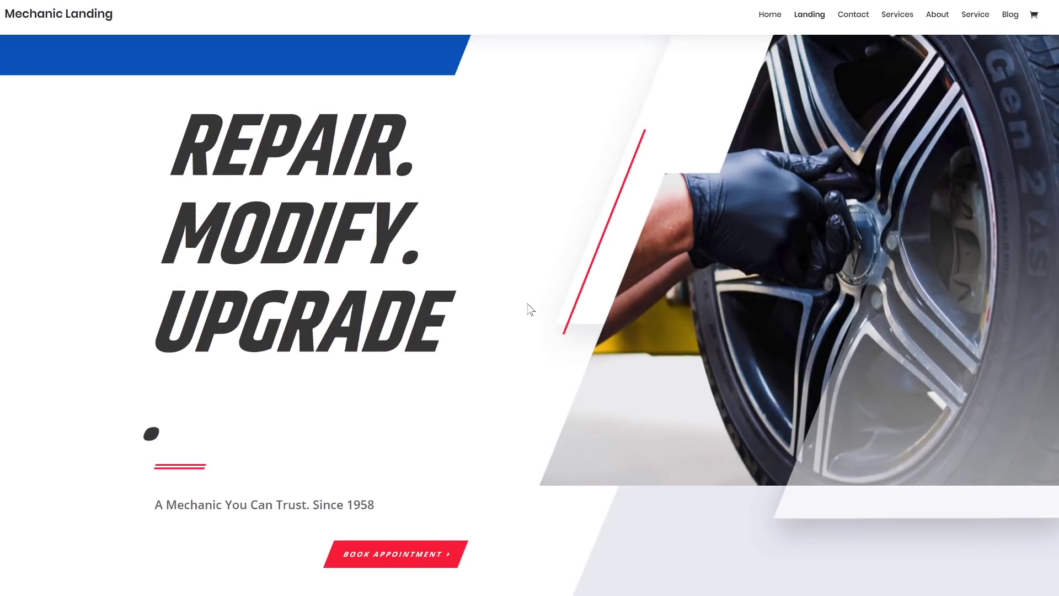
scroll(528, 309, "down", 13)
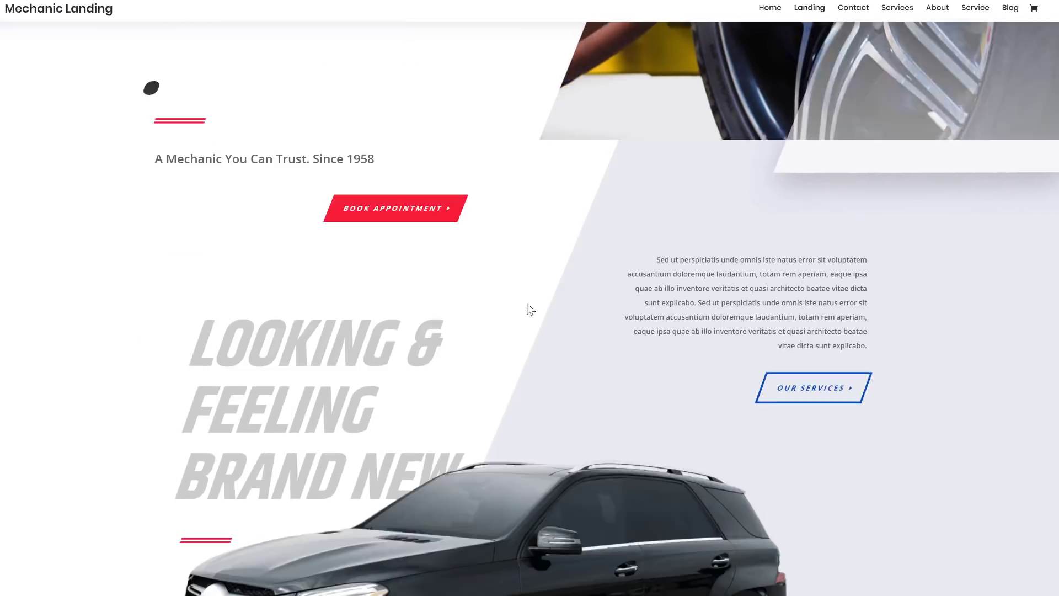
scroll(529, 307, "down", 18)
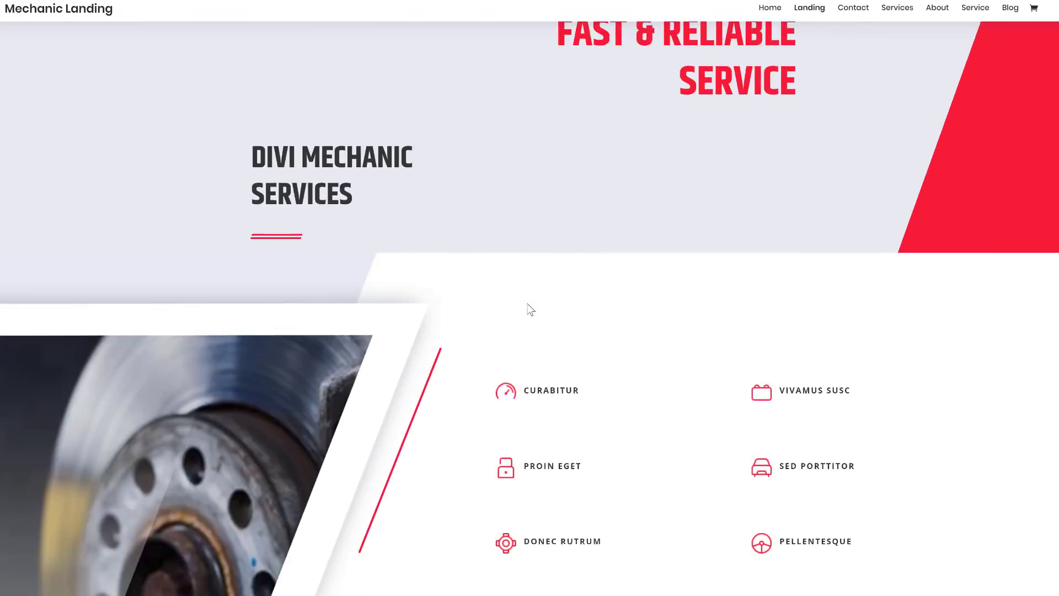
scroll(528, 309, "down", 14)
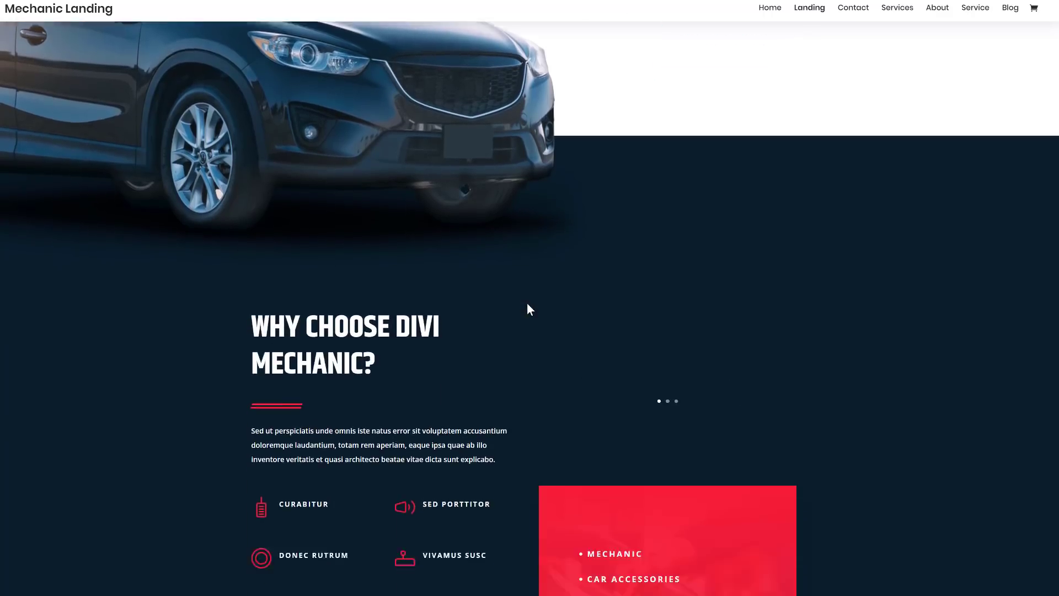
scroll(527, 303, "down", 3)
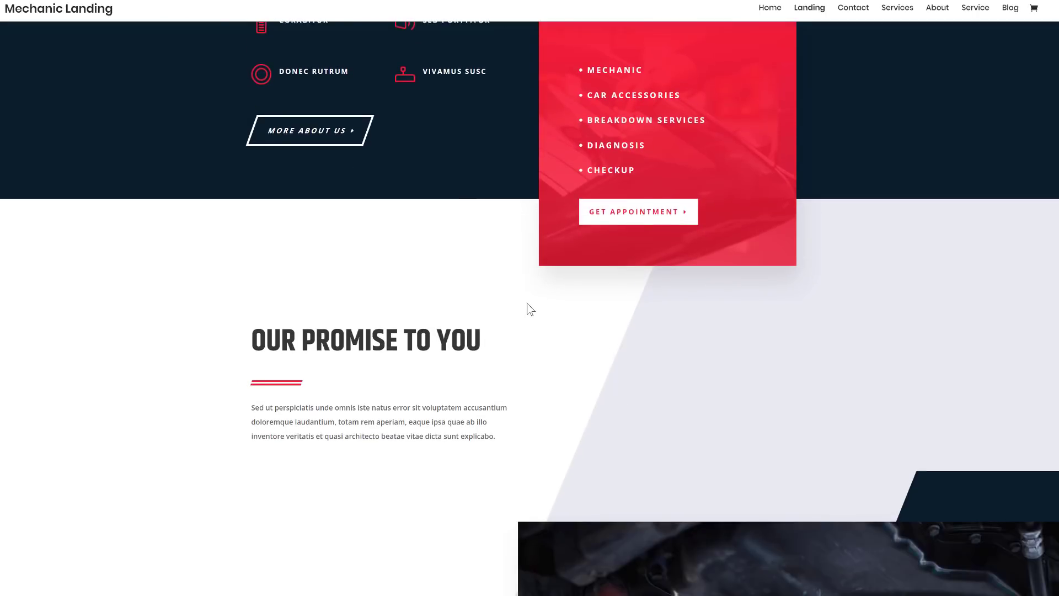
scroll(529, 309, "down", 1)
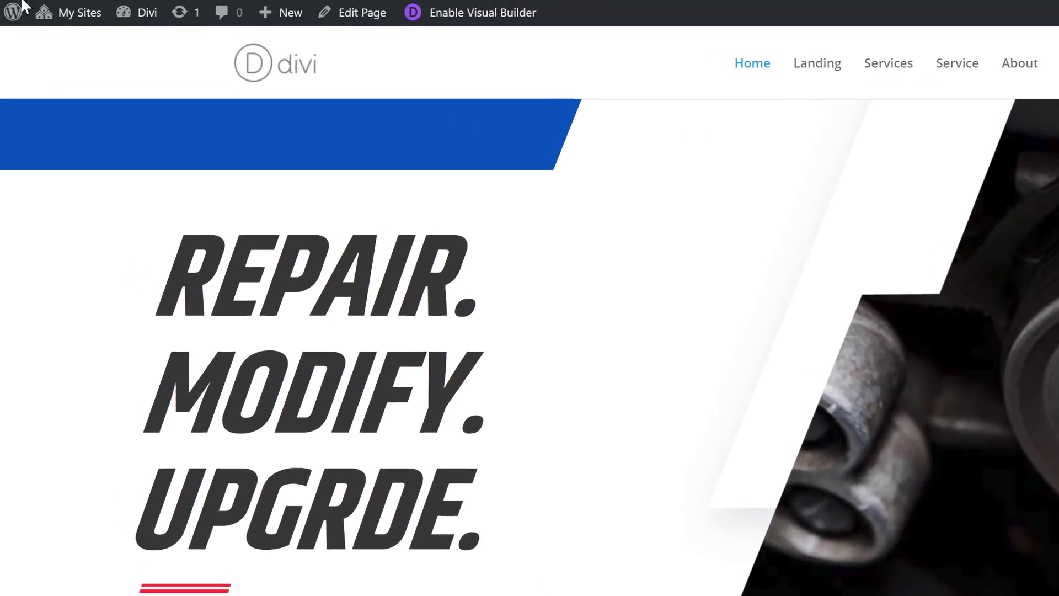
Step: Create a new page titled "Landing" in the WordPress dashboard and publish it
mouse_move(10, 8)
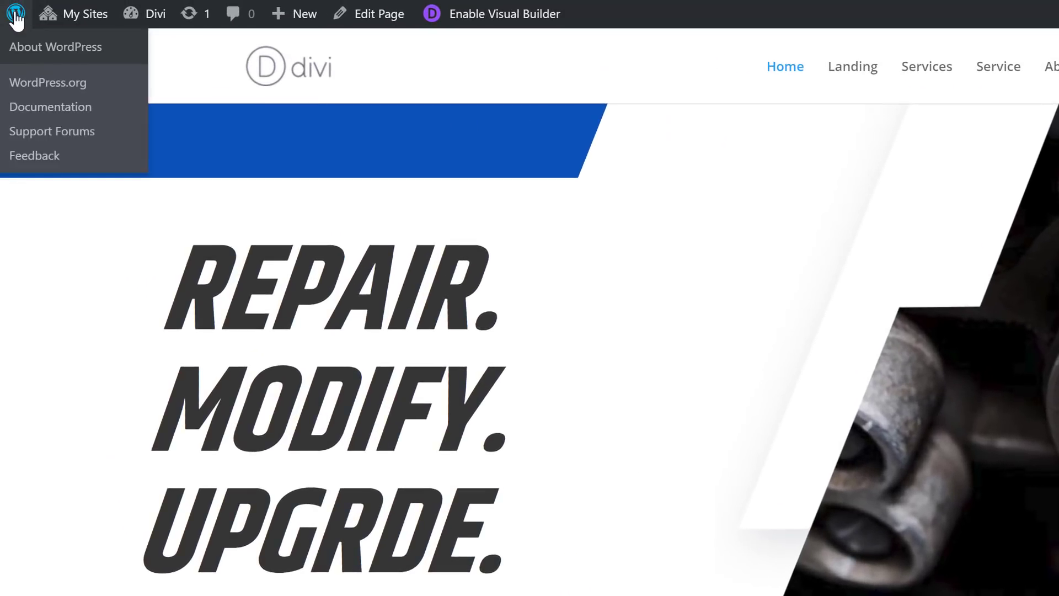
left_click(16, 16)
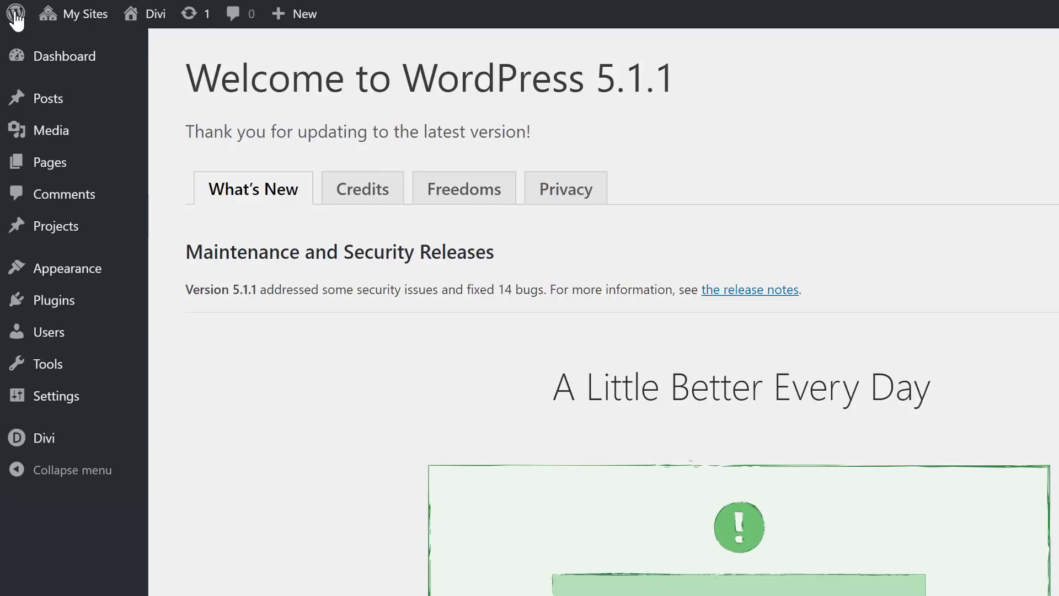
mouse_move(43, 160)
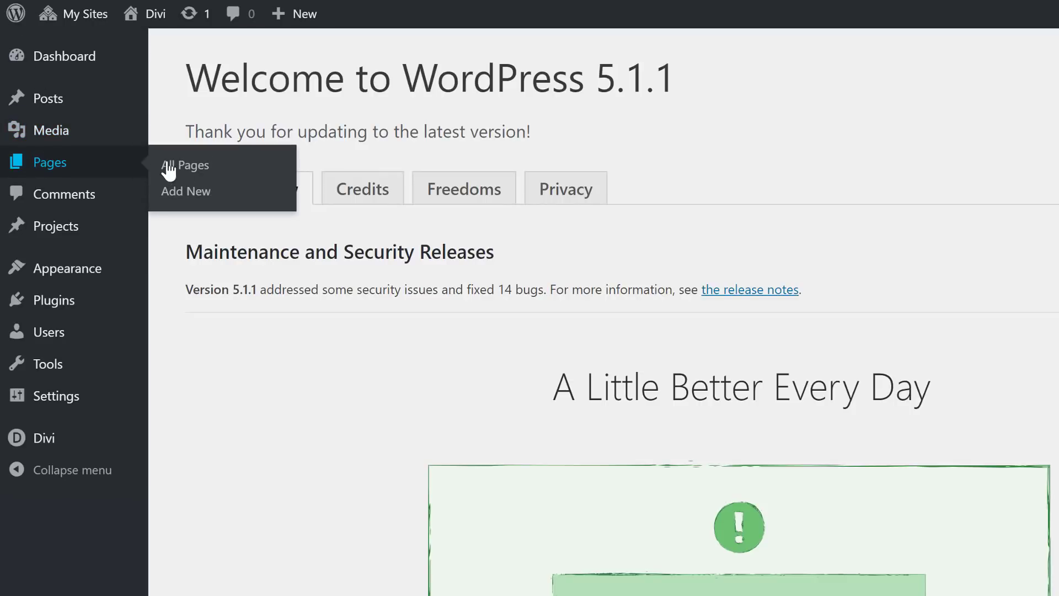
left_click(195, 200)
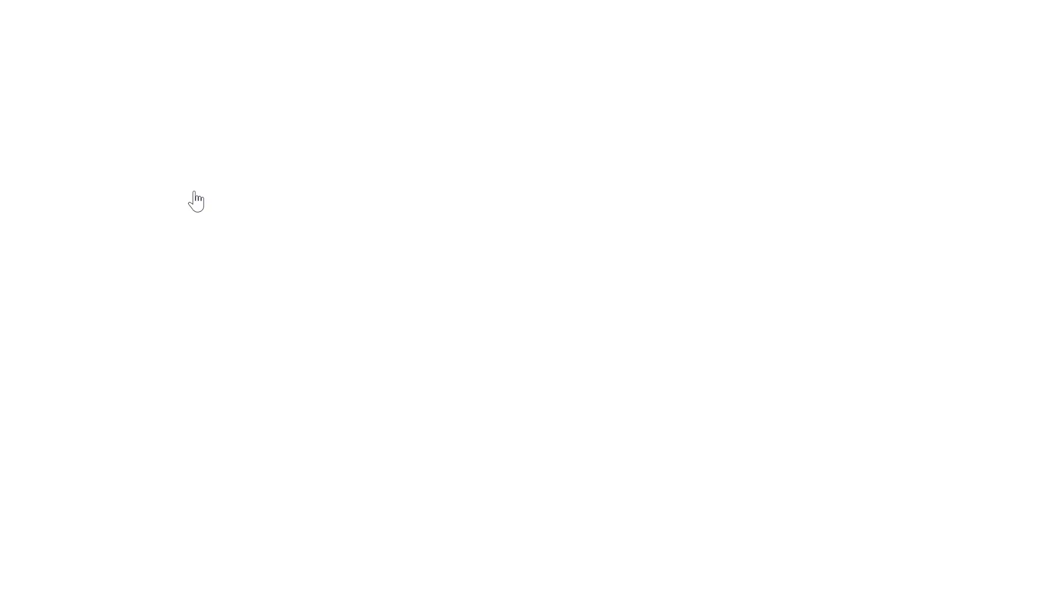
type("Landing")
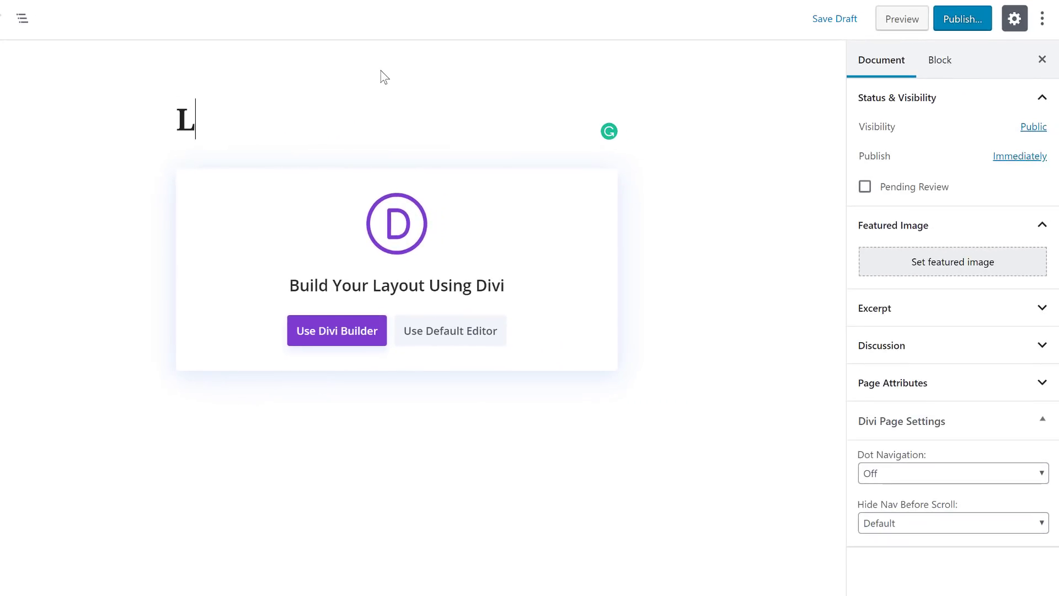
left_click(989, 25)
left_click(970, 27)
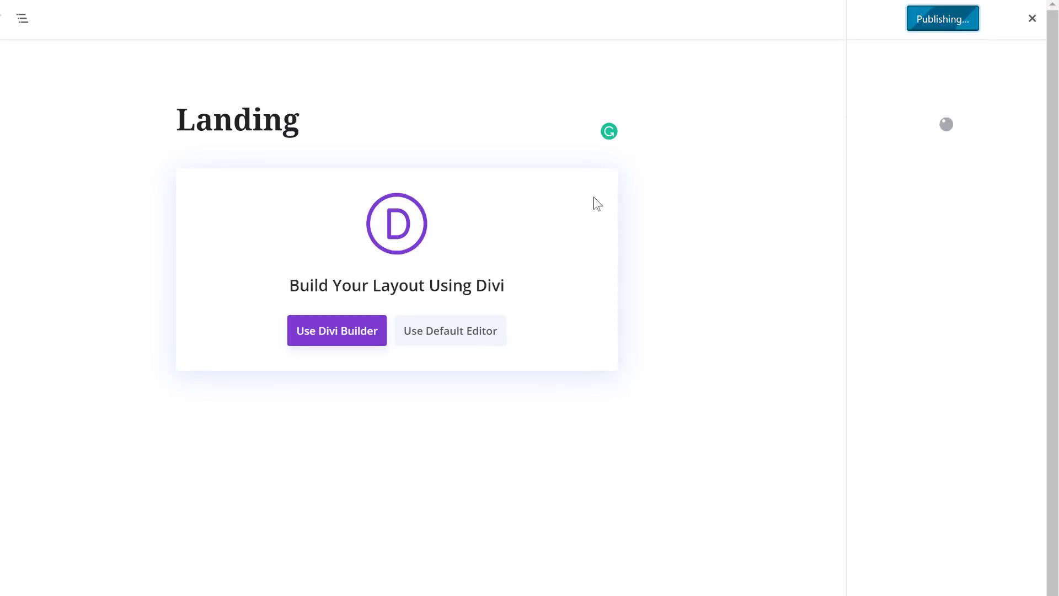
Step: Build the page with the Divi Builder from a premade layout, loading the Landing layout of the Mechanic pack
left_click(330, 341)
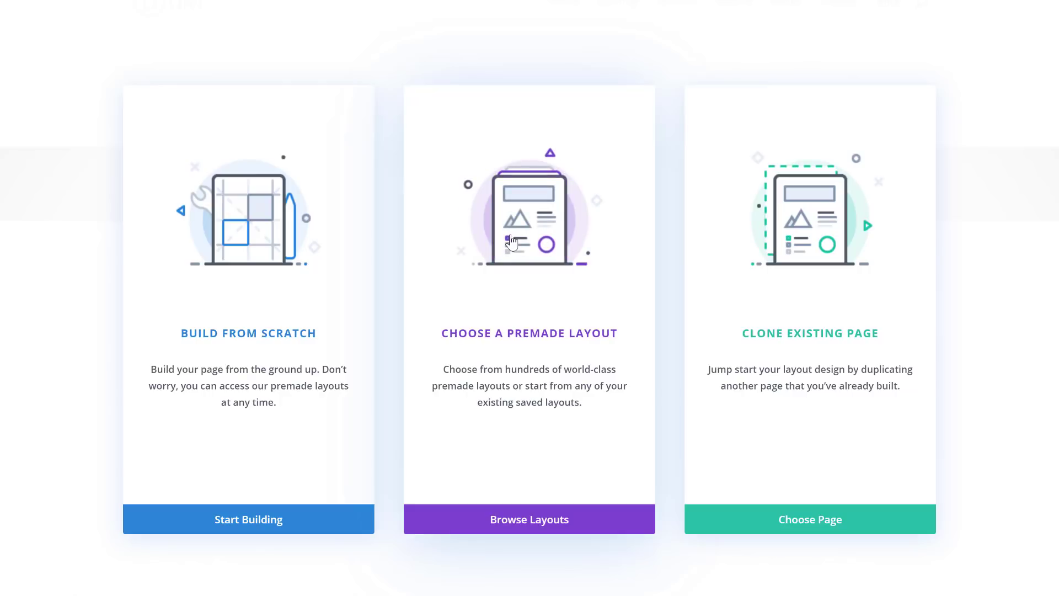
left_click(501, 523)
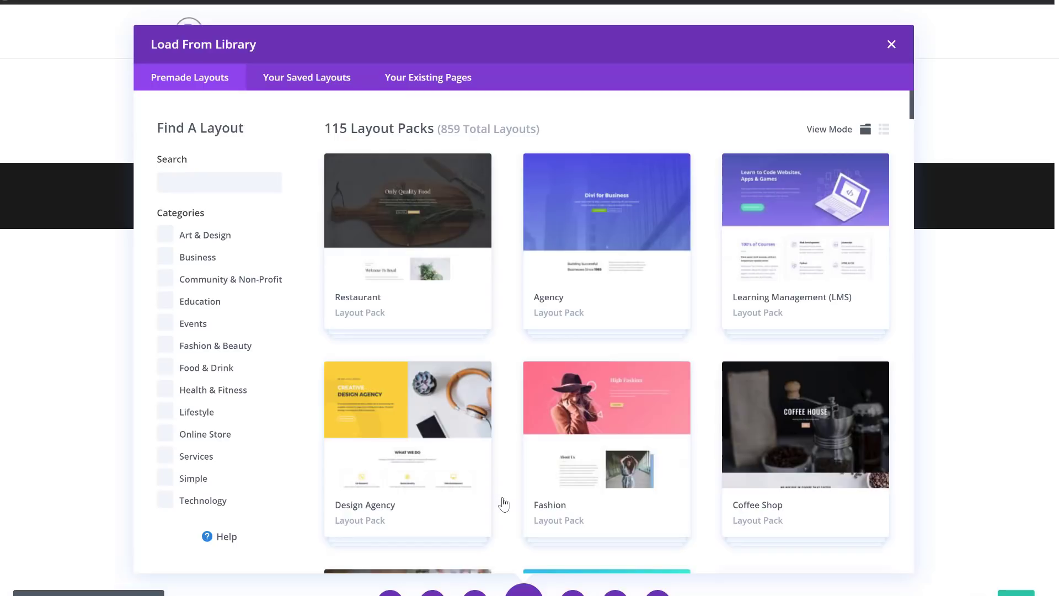
scroll(524, 253, "down", 20)
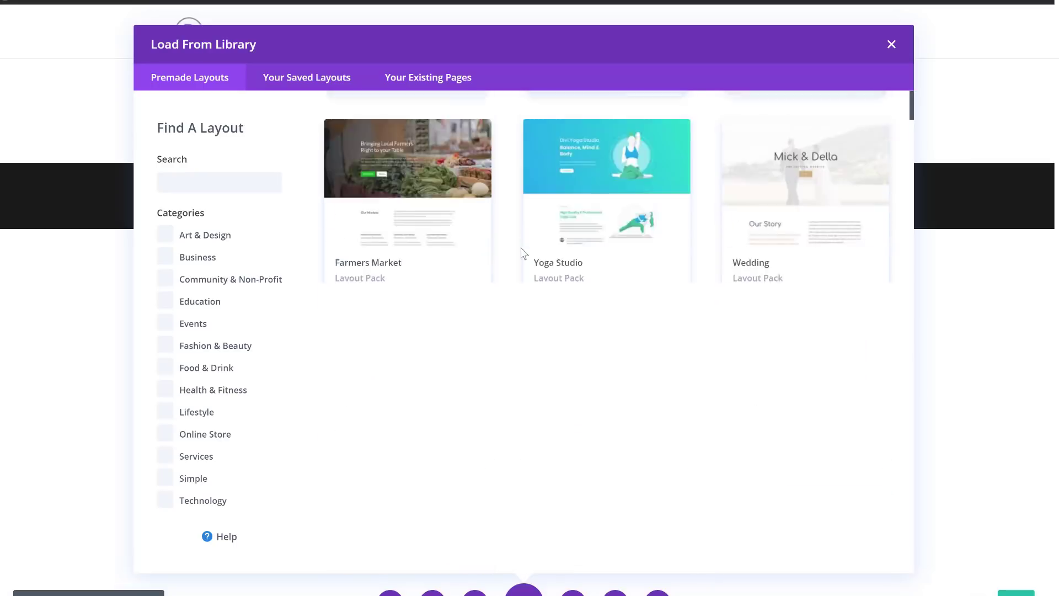
scroll(524, 254, "down", 20)
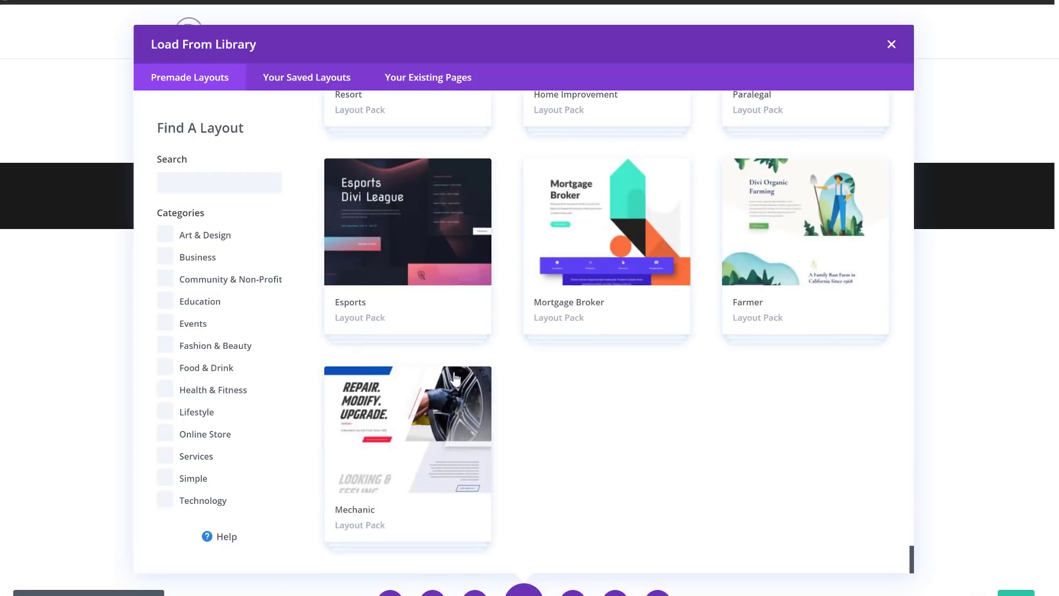
left_click(409, 452)
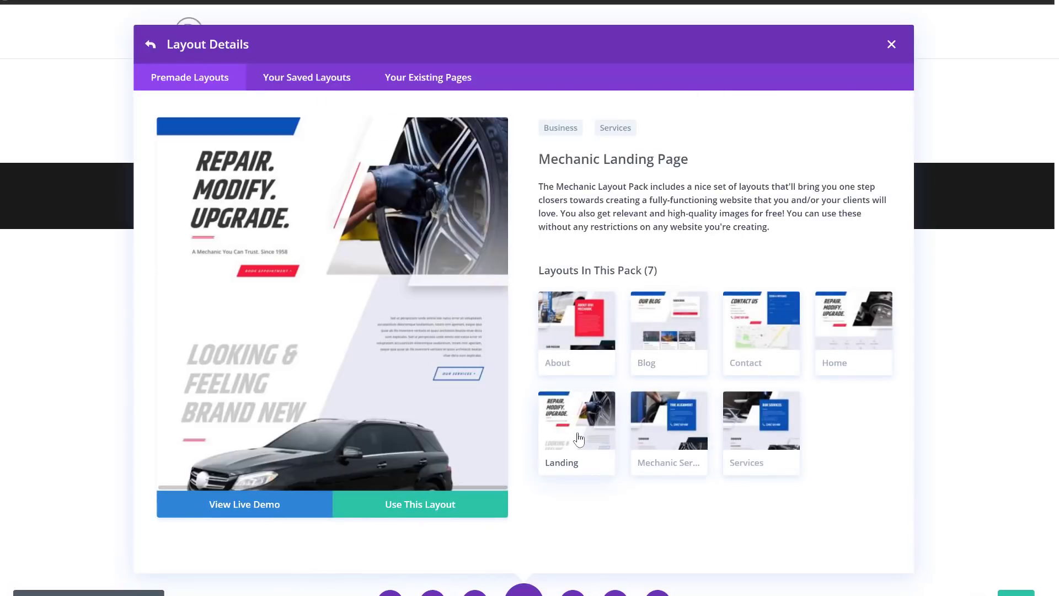
left_click(423, 513)
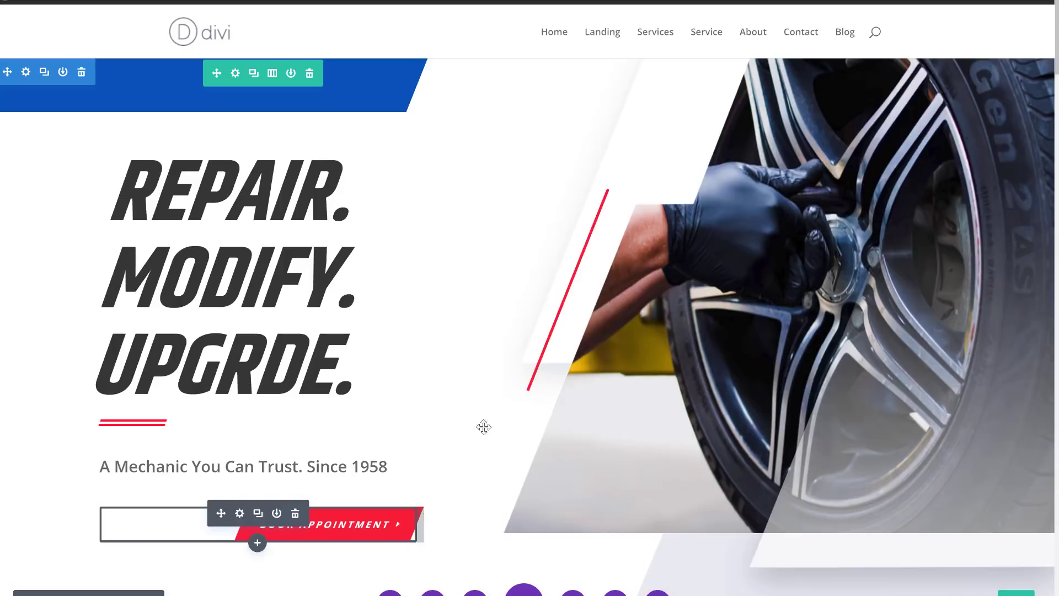
Step: Look over the loaded landing page, examine the hero headline's text settings and close them
scroll(543, 353, "down", 15)
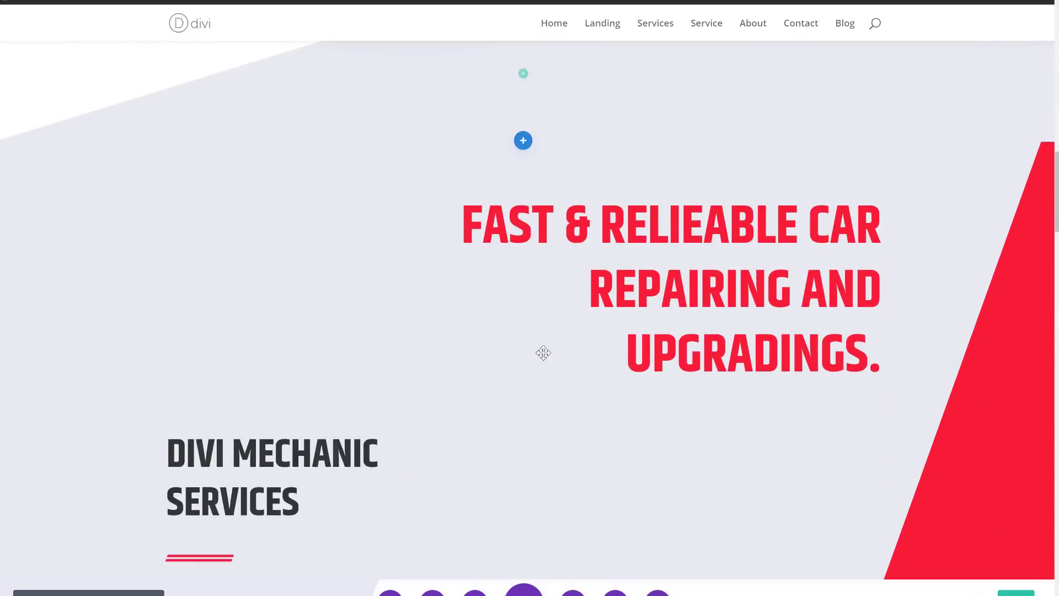
scroll(544, 353, "down", 8)
scroll(544, 353, "up", 2)
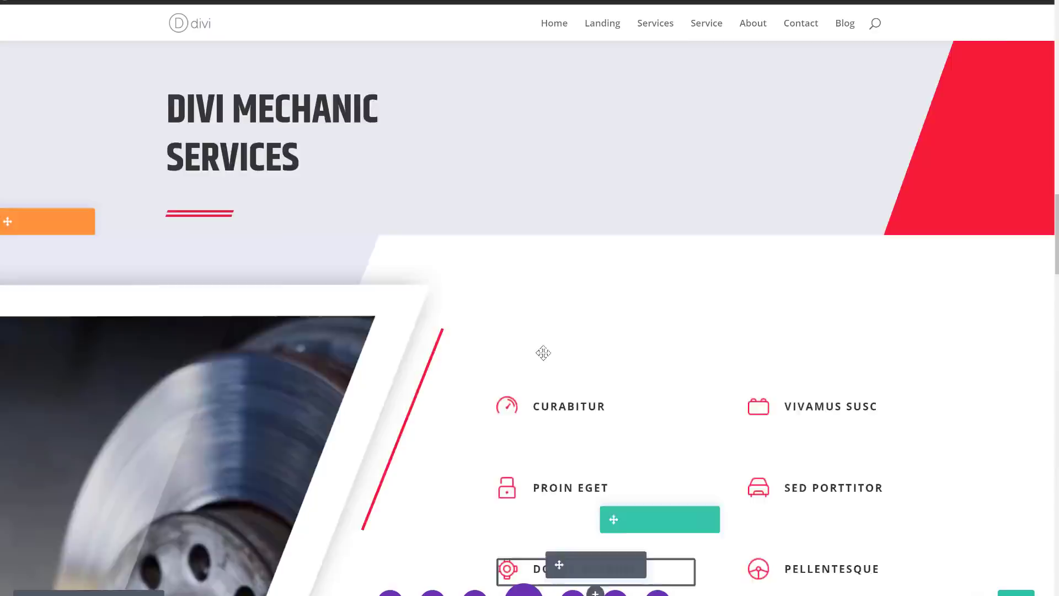
scroll(544, 353, "up", 20)
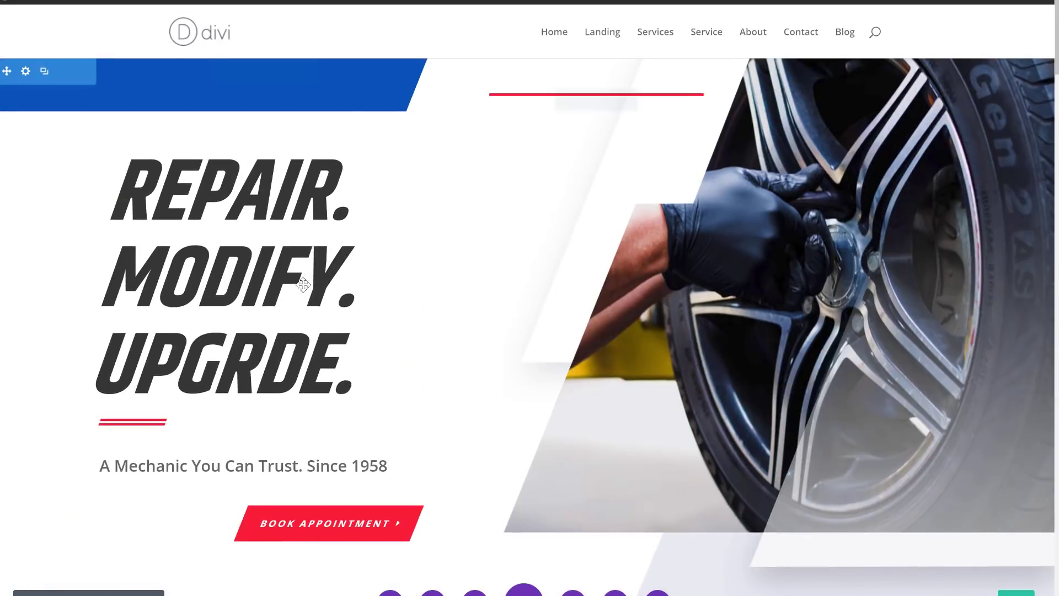
mouse_move(237, 188)
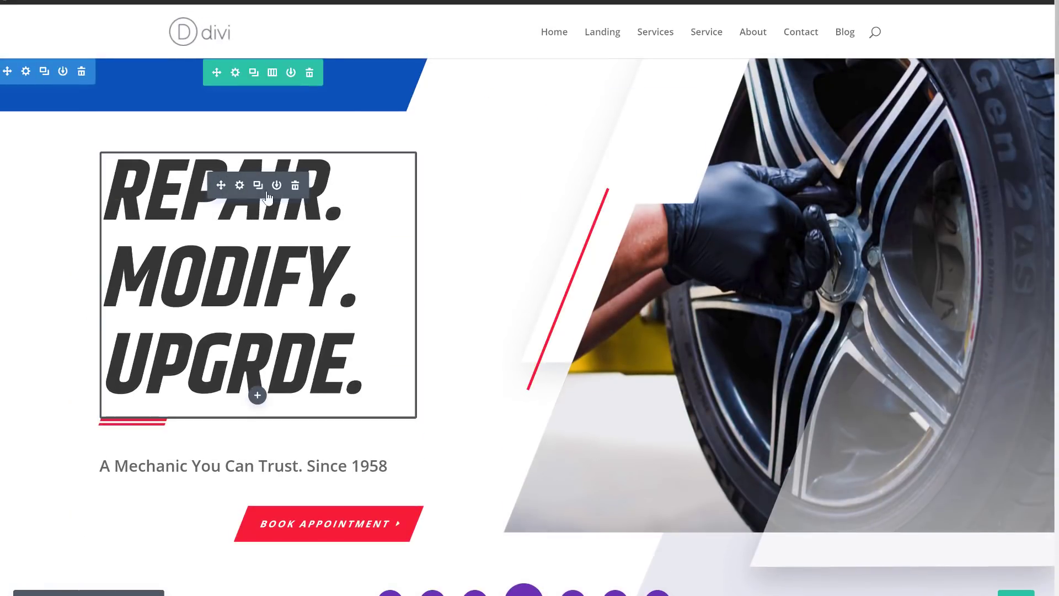
left_click(239, 187)
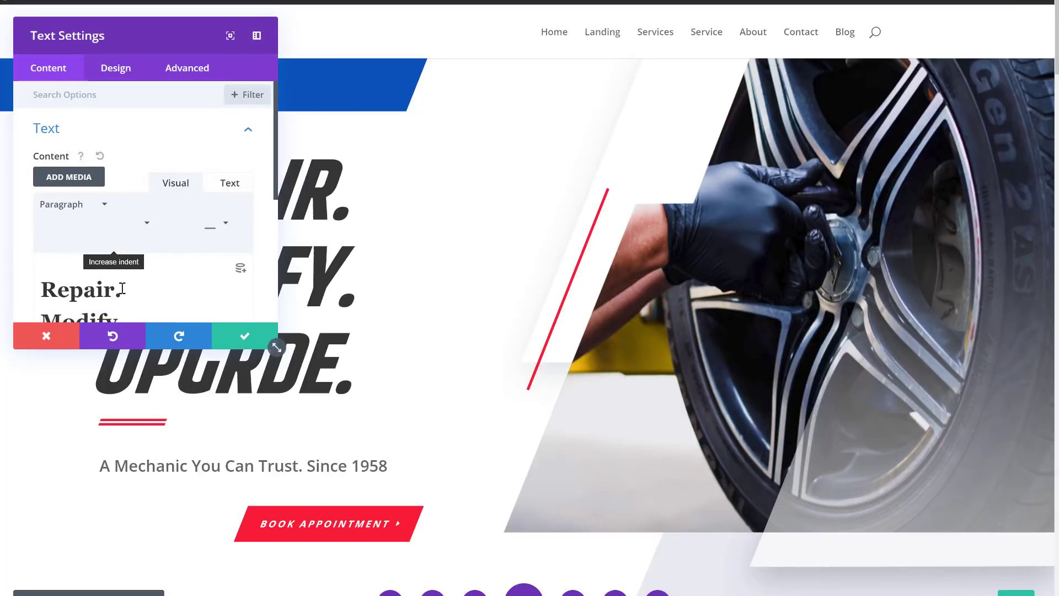
left_click(124, 287)
scroll(165, 298, "down", 2)
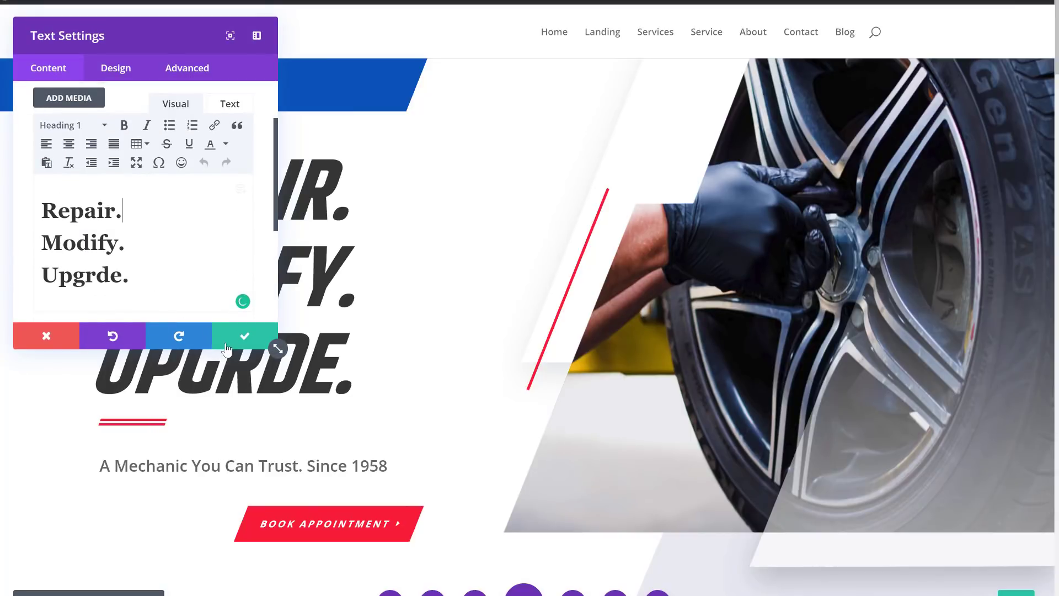
left_click(225, 340)
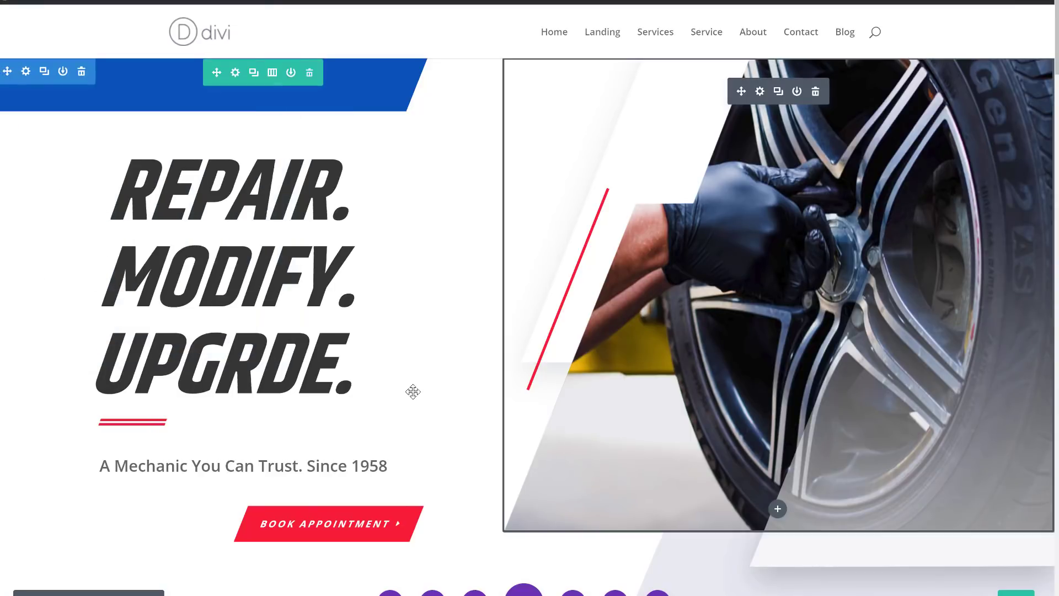
Step: Examine the hero image's settings, including its background image, and close them
mouse_move(768, 93)
left_click(764, 91)
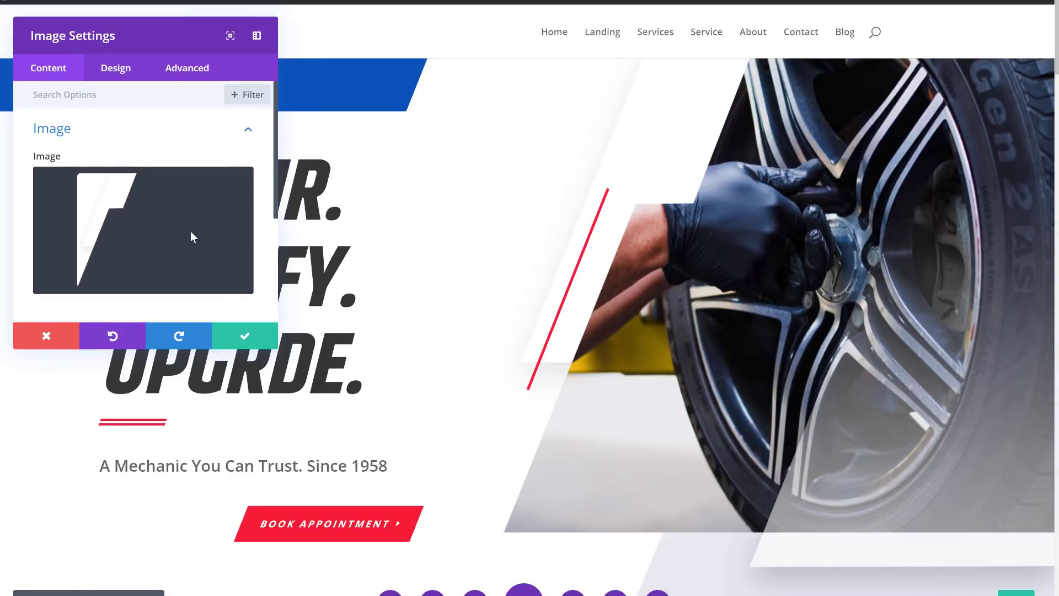
scroll(160, 232, "down", 3)
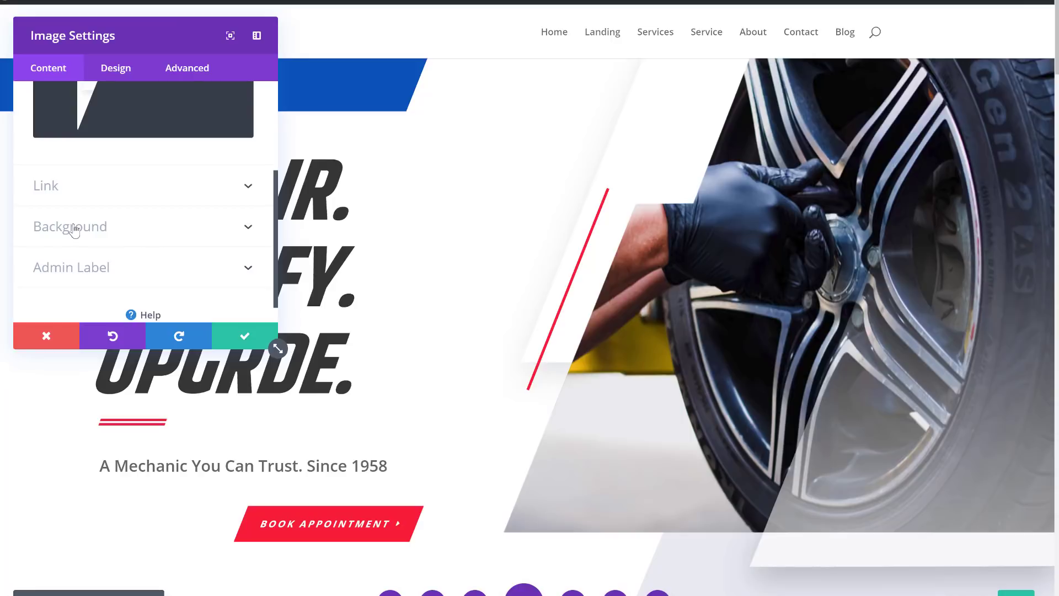
left_click(74, 230)
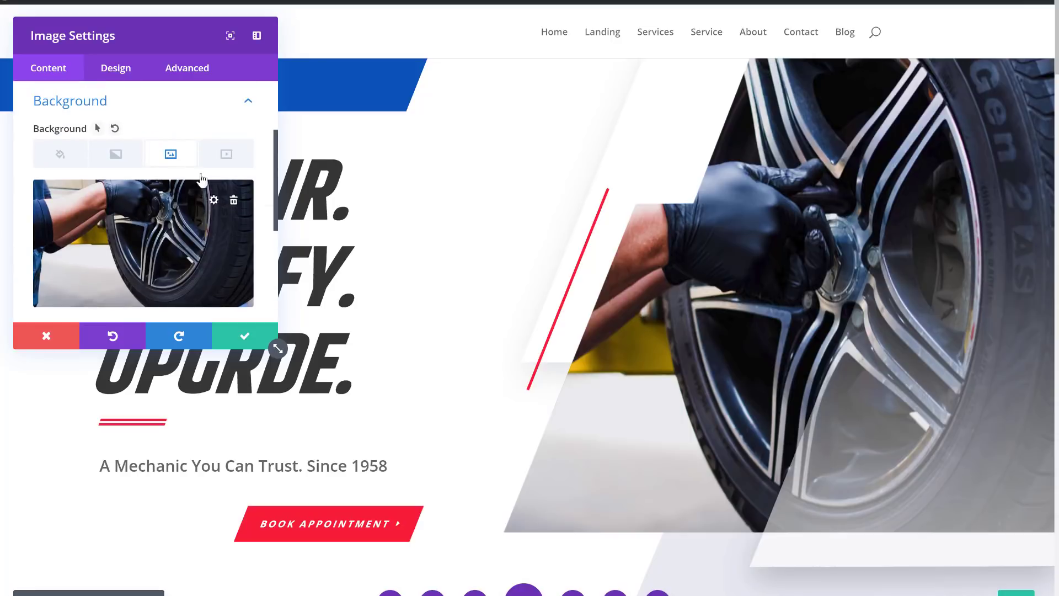
left_click(243, 338)
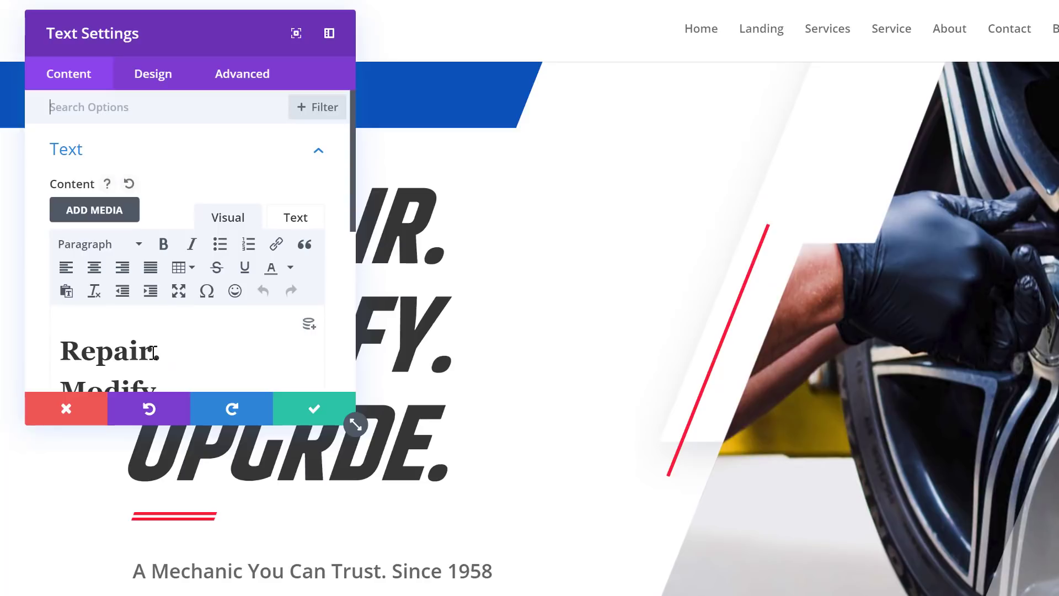
Step: From the hero headline's H1 font setting, use Find & Replace to change the heading font Khand to Default within this page
left_click(116, 290)
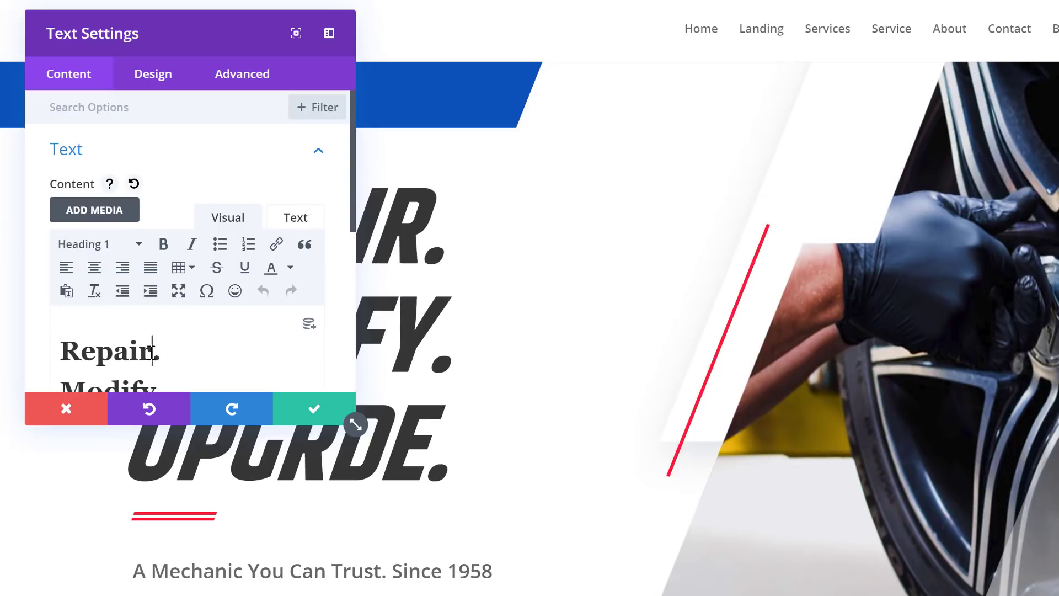
left_click(164, 78)
left_click(100, 199)
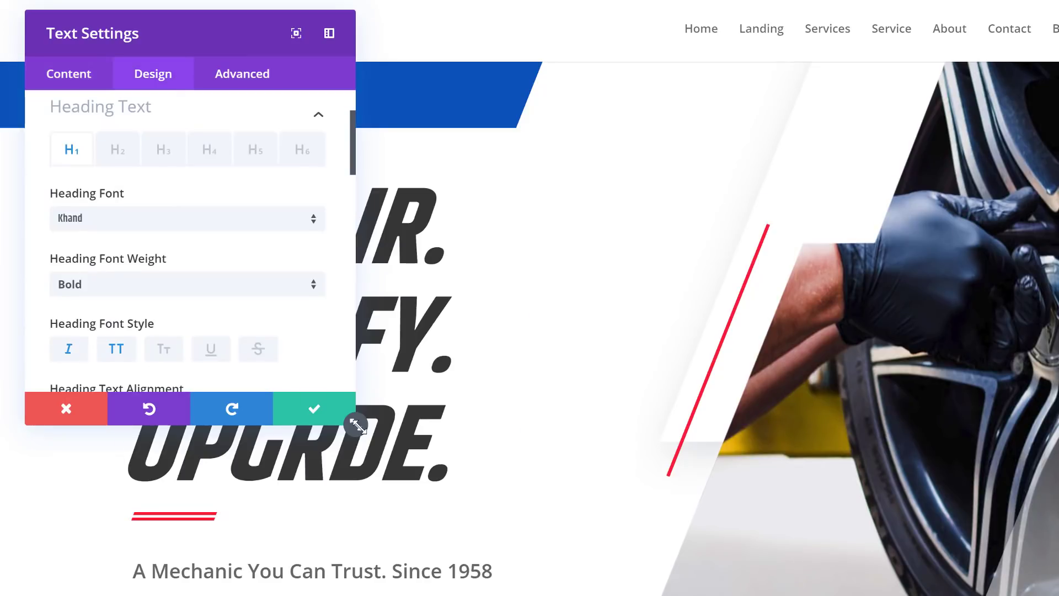
left_click_drag(356, 425, 502, 538)
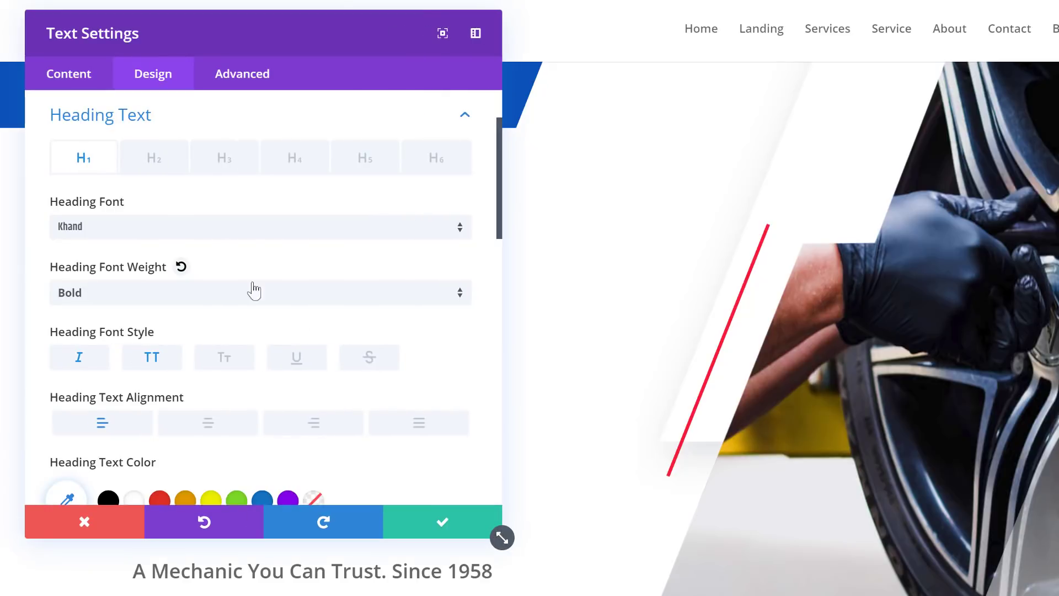
right_click(178, 209)
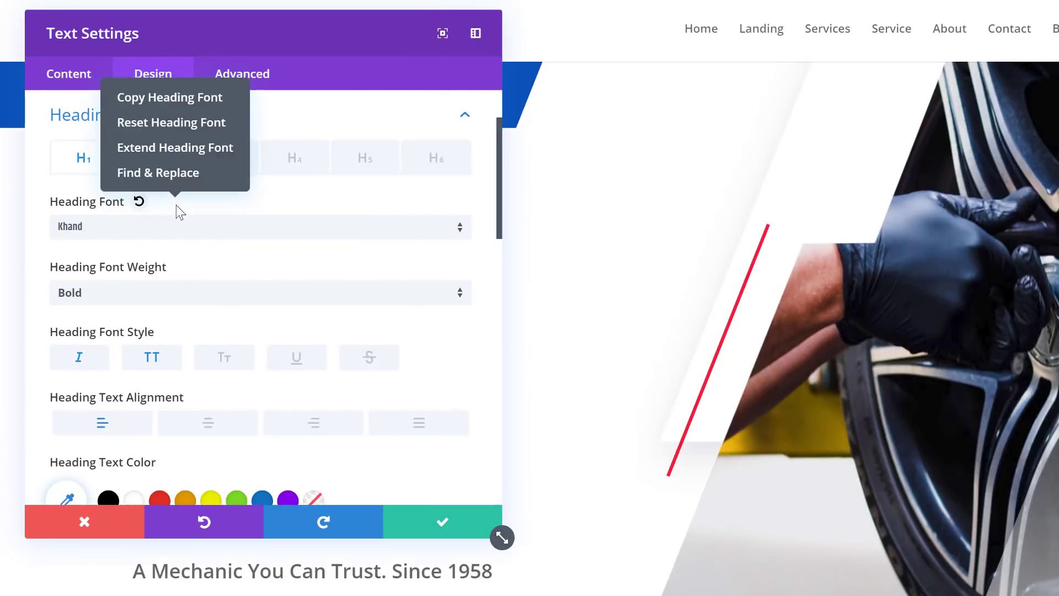
left_click(176, 174)
left_click_drag(295, 24, 704, 80)
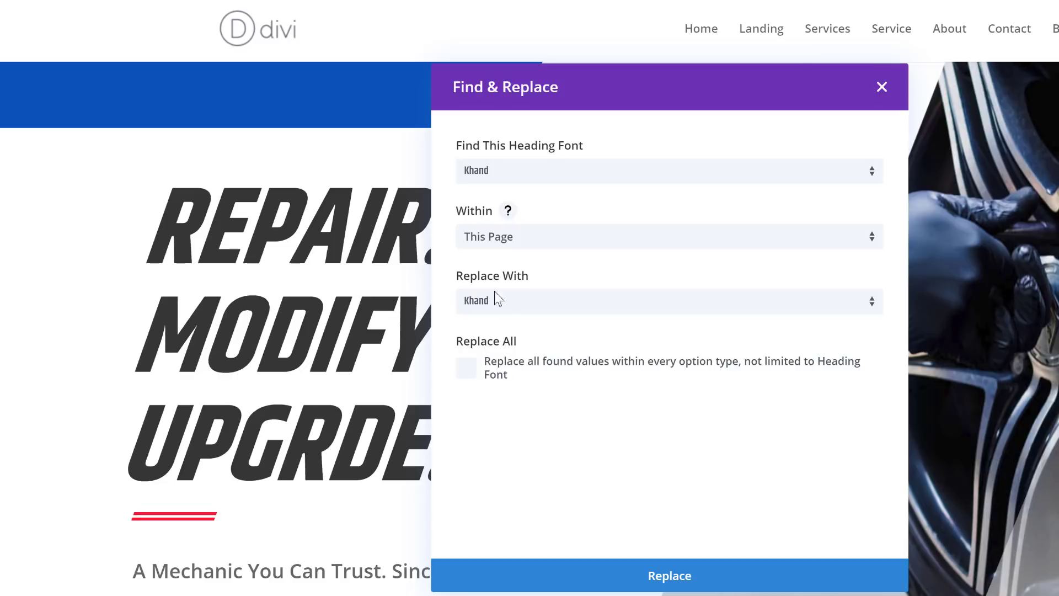
left_click(504, 310)
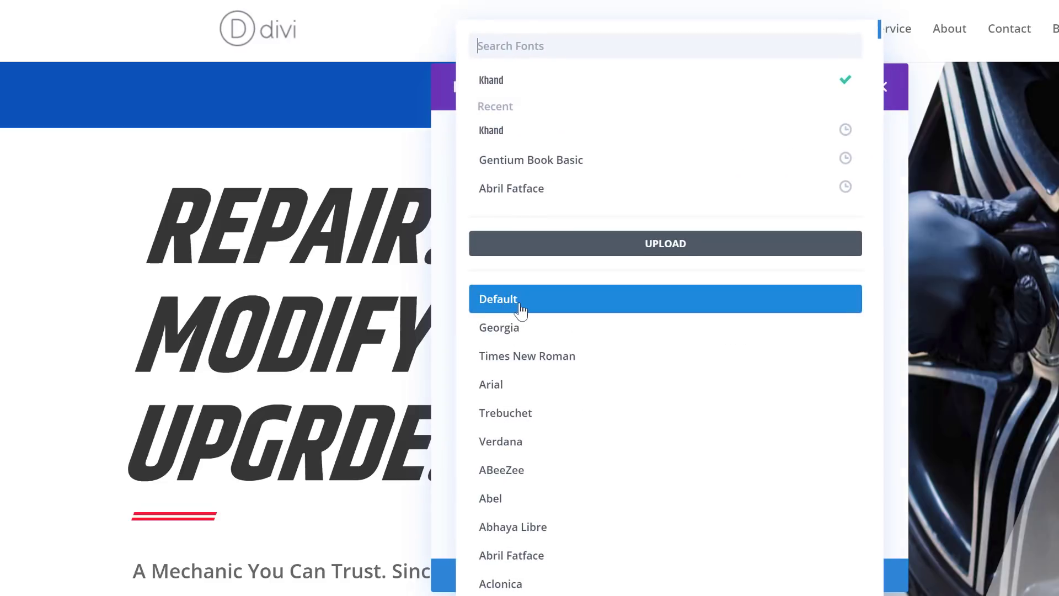
left_click(521, 306)
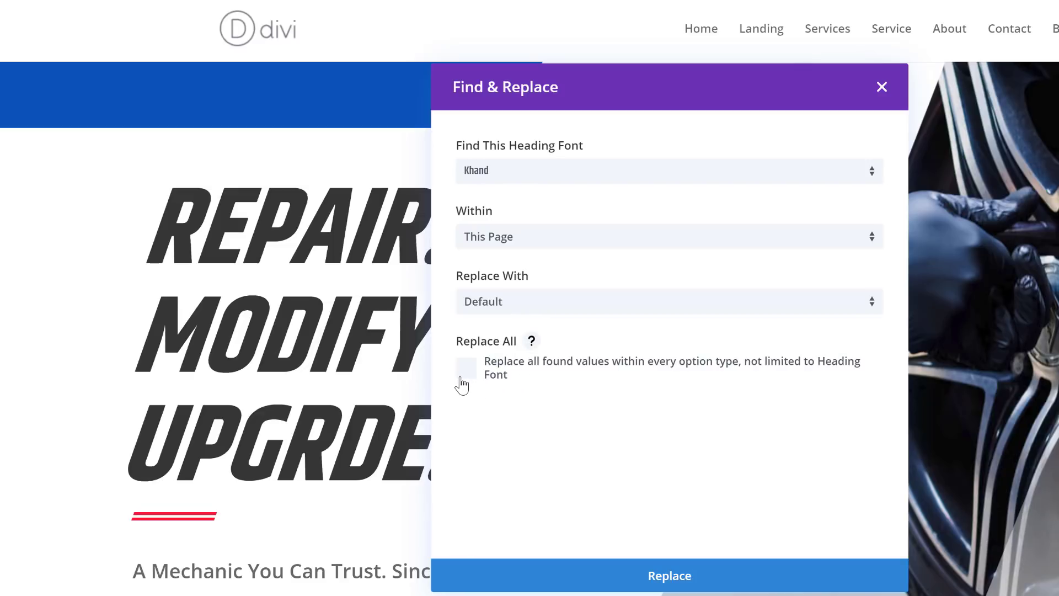
left_click(689, 578)
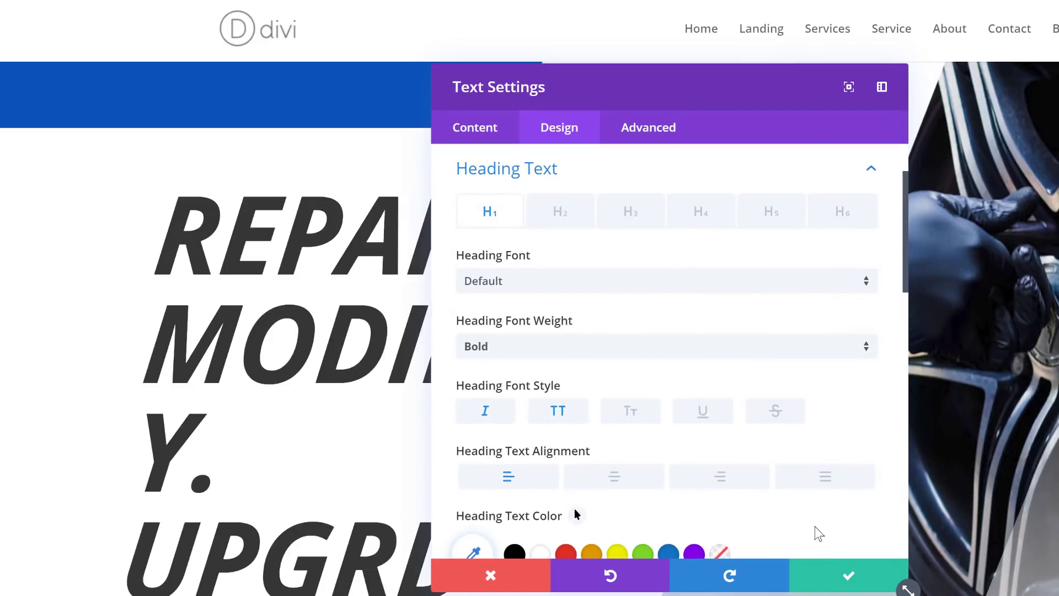
Step: Set the hero headline's desktop heading text size to 7vw and save the text settings
scroll(815, 527, "down", 3)
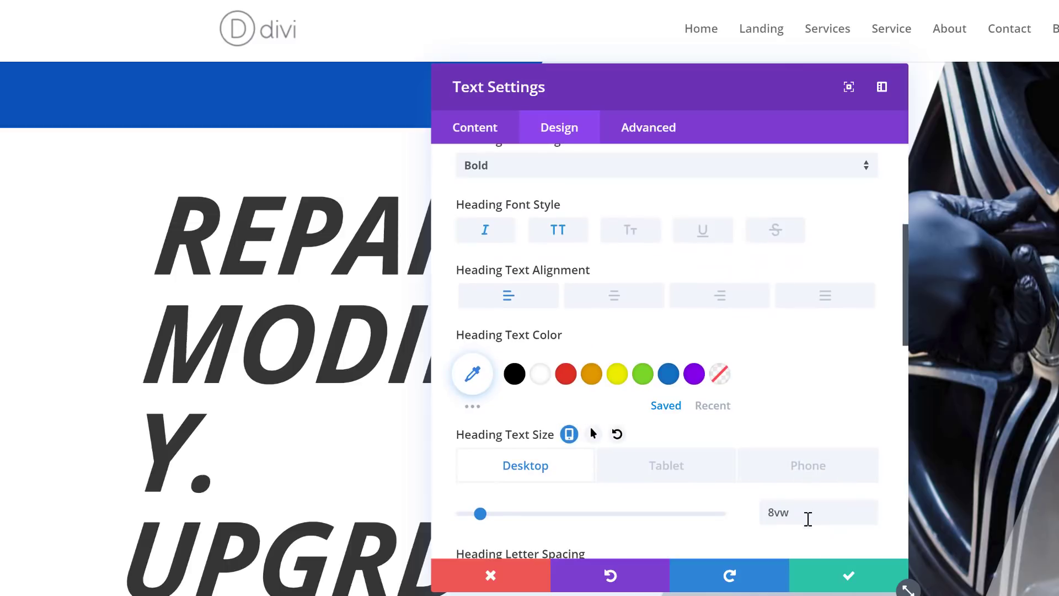
left_click(872, 523)
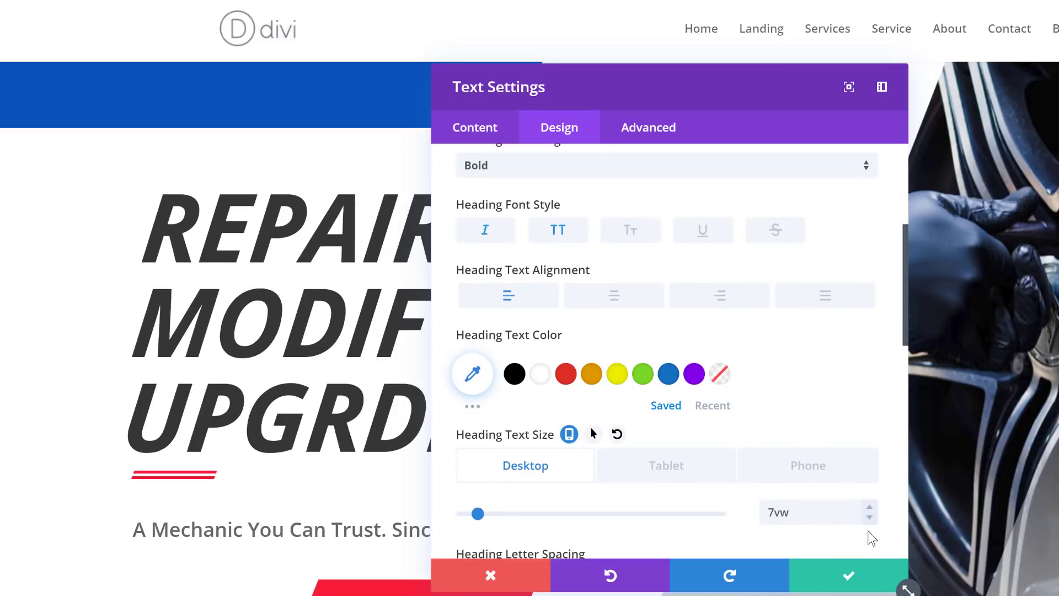
left_click(849, 582)
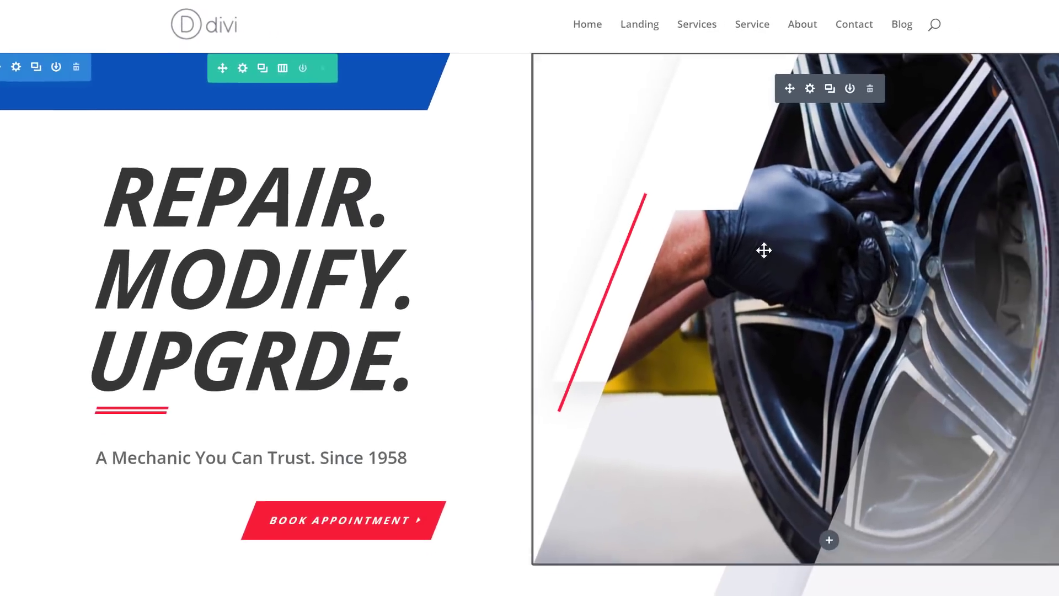
Step: Look over the landing page from the hero to the promise section and back to examine the headings' replaced font
scroll(764, 248, "down", 3)
scroll(724, 239, "down", 15)
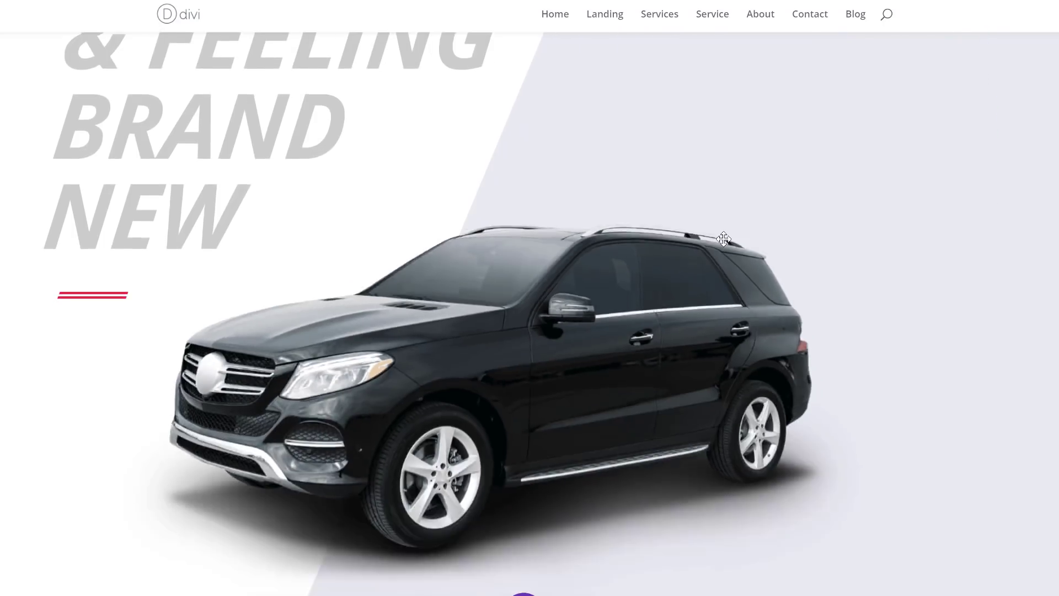
scroll(724, 239, "down", 20)
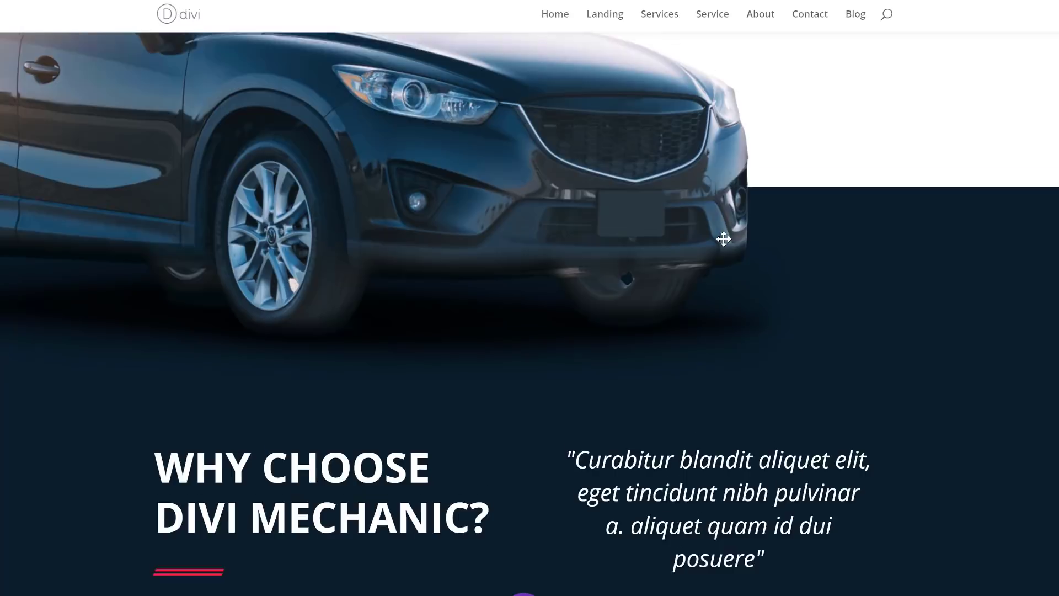
scroll(724, 239, "down", 10)
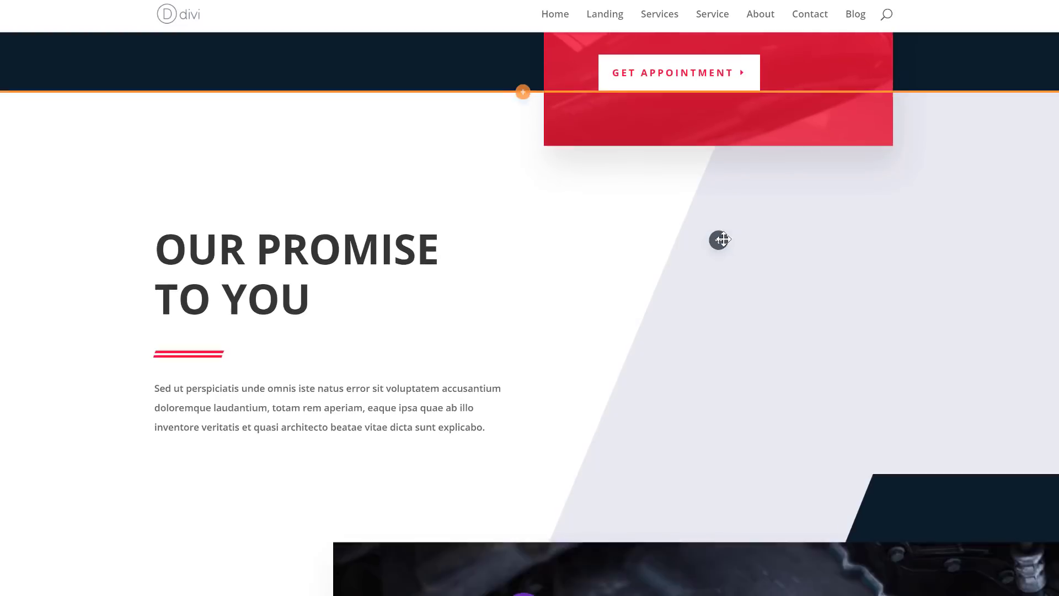
scroll(724, 239, "up", 20)
scroll(724, 239, "up", 20)
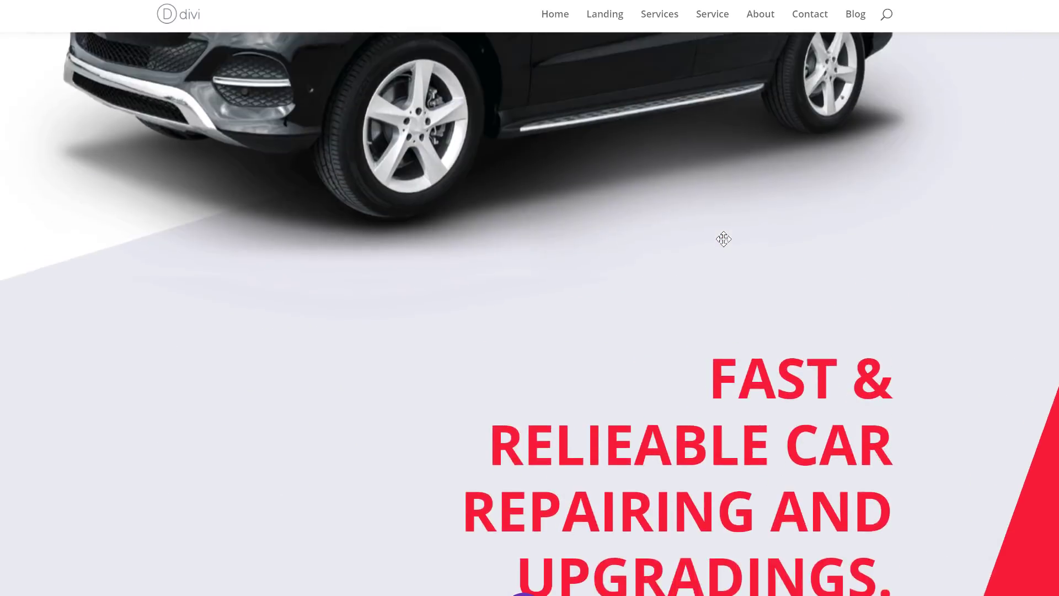
scroll(724, 238, "up", 5)
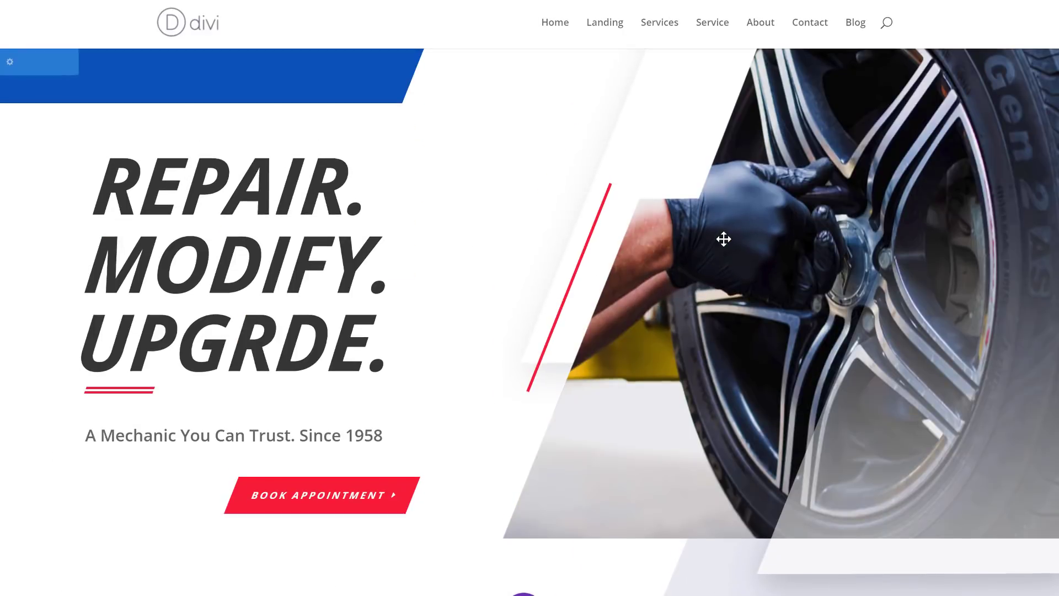
scroll(724, 239, "down", 10)
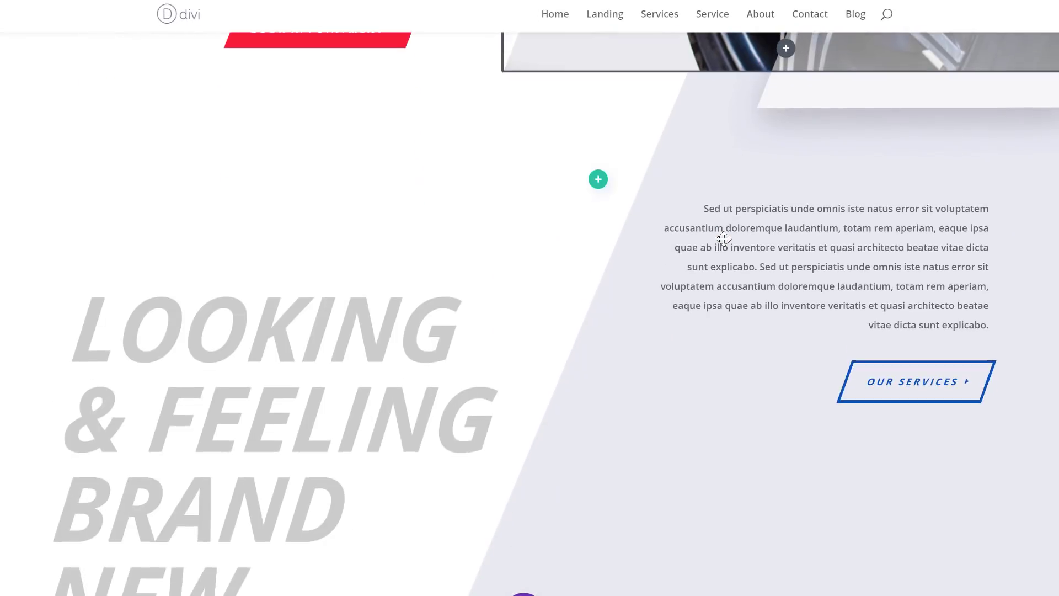